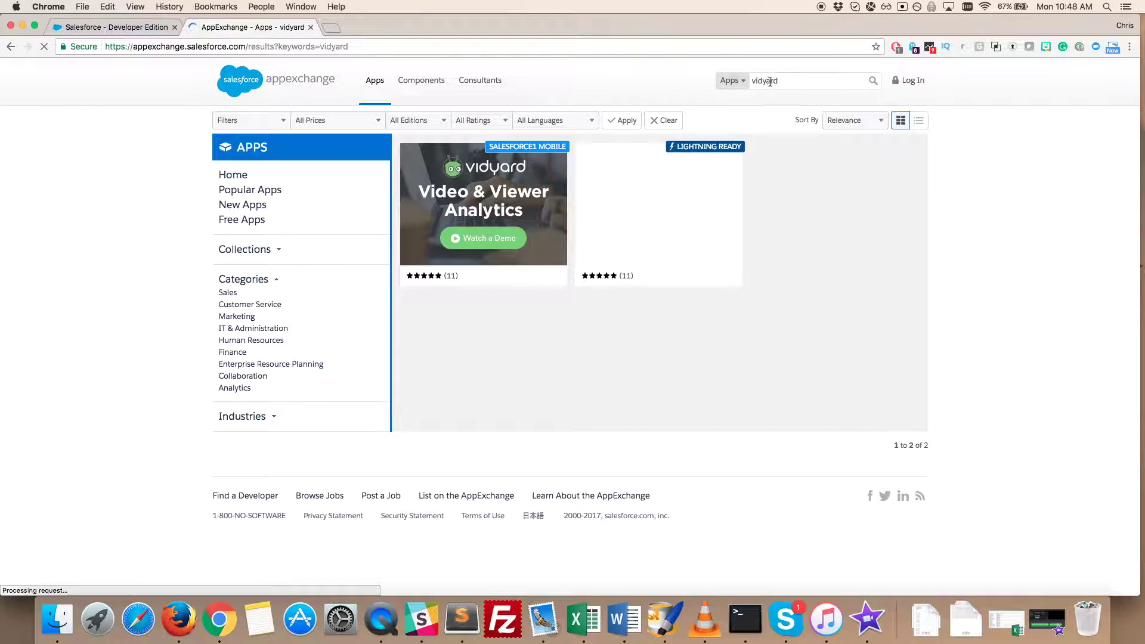
# - Open the Vidyard for Salesforce app listing, request the app, and log in to the AppExchange with Salesforce credentials
pyautogui.moveTo(533, 236)
pyautogui.click(542, 274)
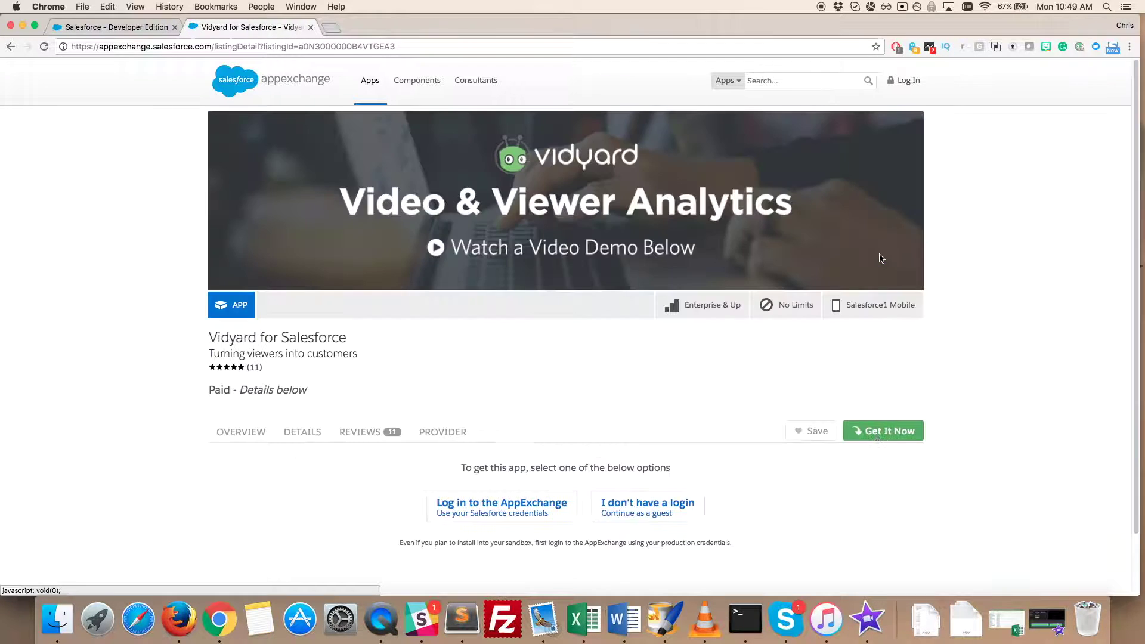
pyautogui.scroll(-2, 611, 336)
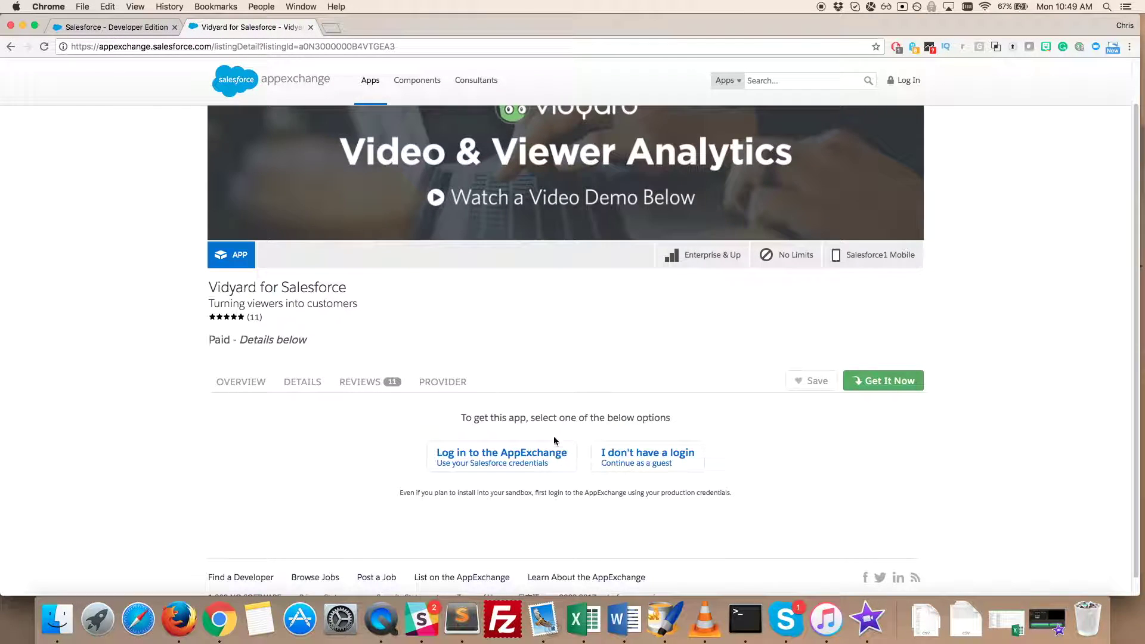
pyautogui.click(545, 459)
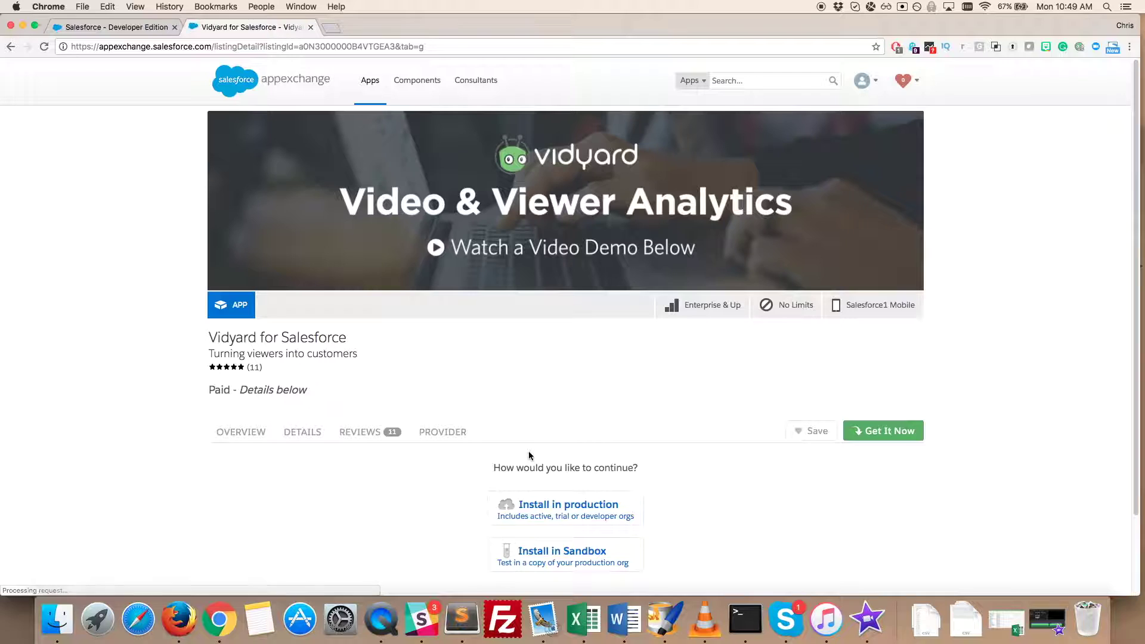
# - Choose to install Vidyard for Salesforce in production, agree to the terms and conditions, and confirm the installation
pyautogui.click(554, 508)
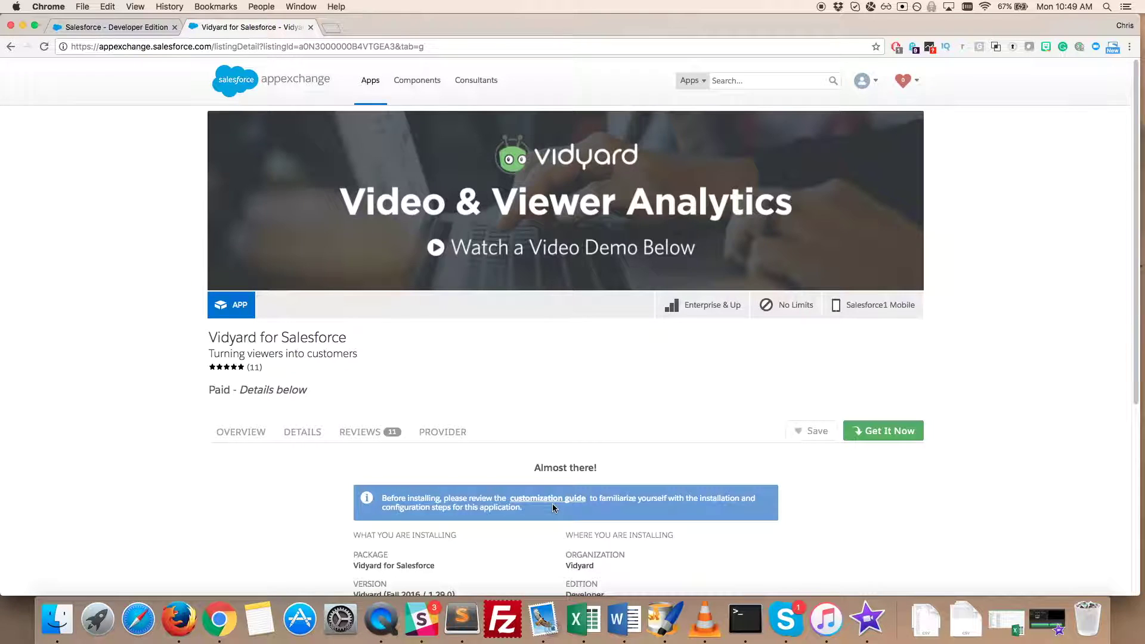
pyautogui.scroll(-5, 552, 503)
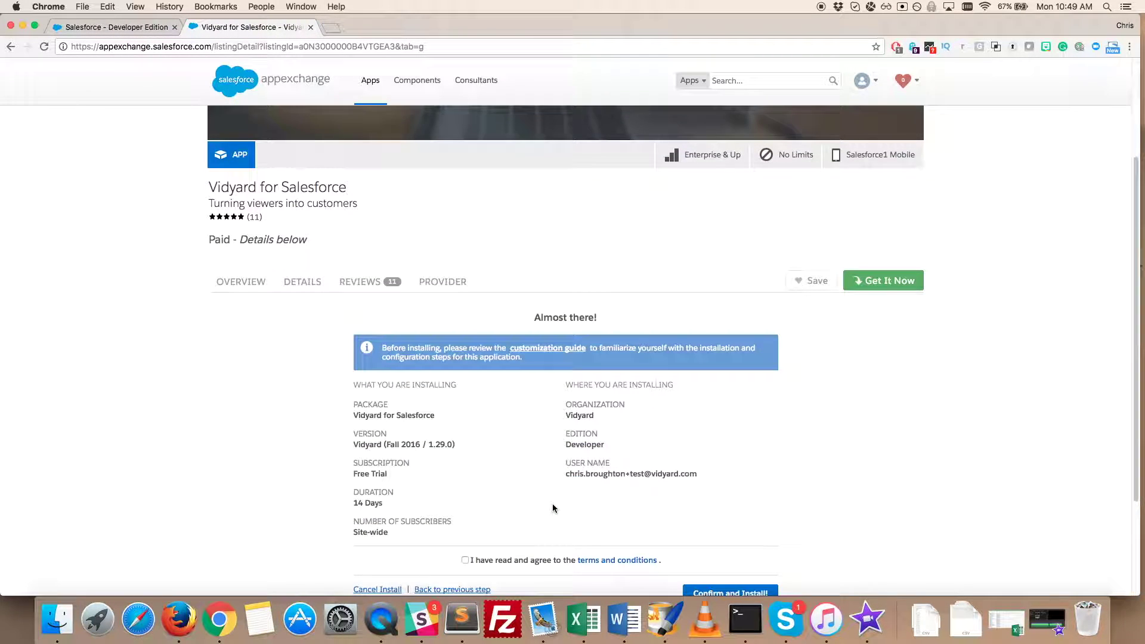
pyautogui.scroll(-2, 553, 504)
pyautogui.click(464, 513)
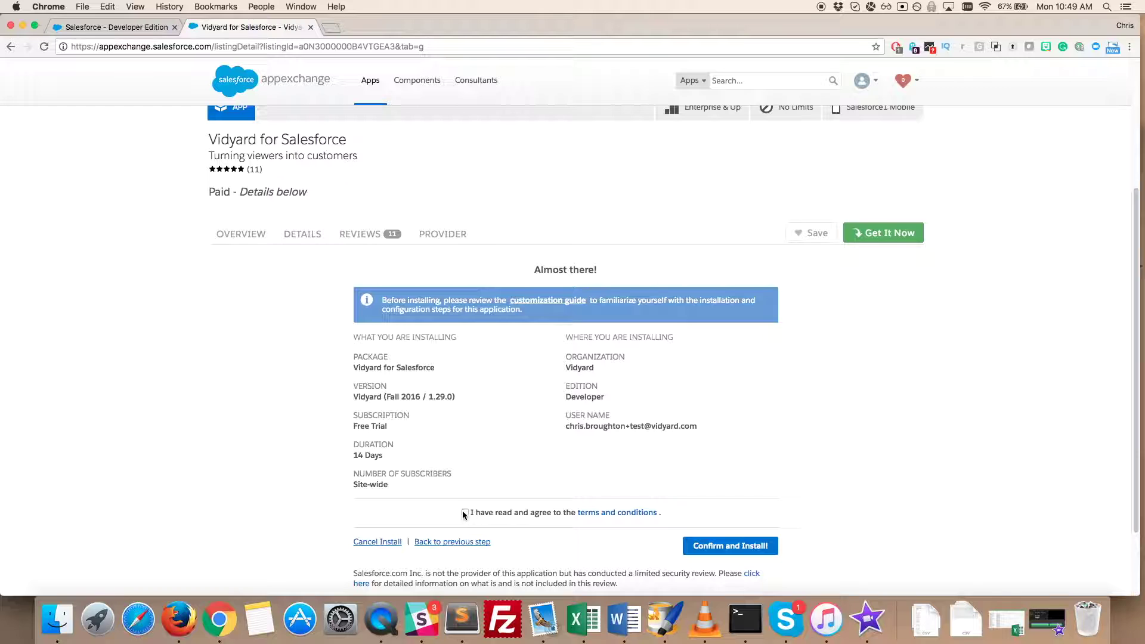
pyautogui.click(721, 547)
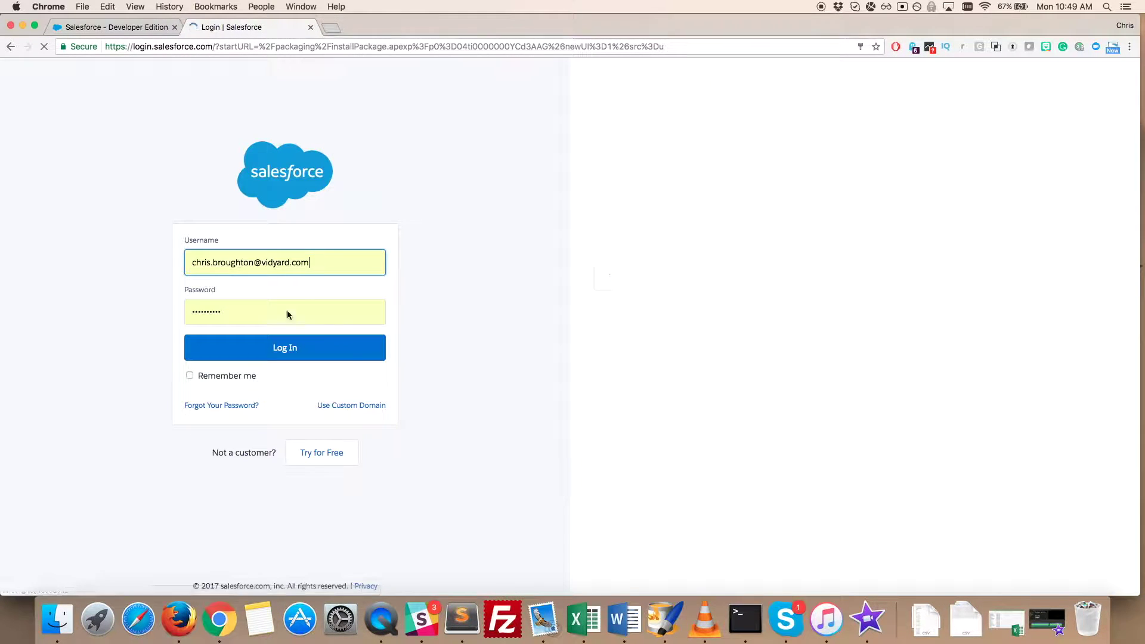
# - Log in to Salesforce with the test account's username and install Vidyard for Salesforce for all users
pyautogui.click(277, 262)
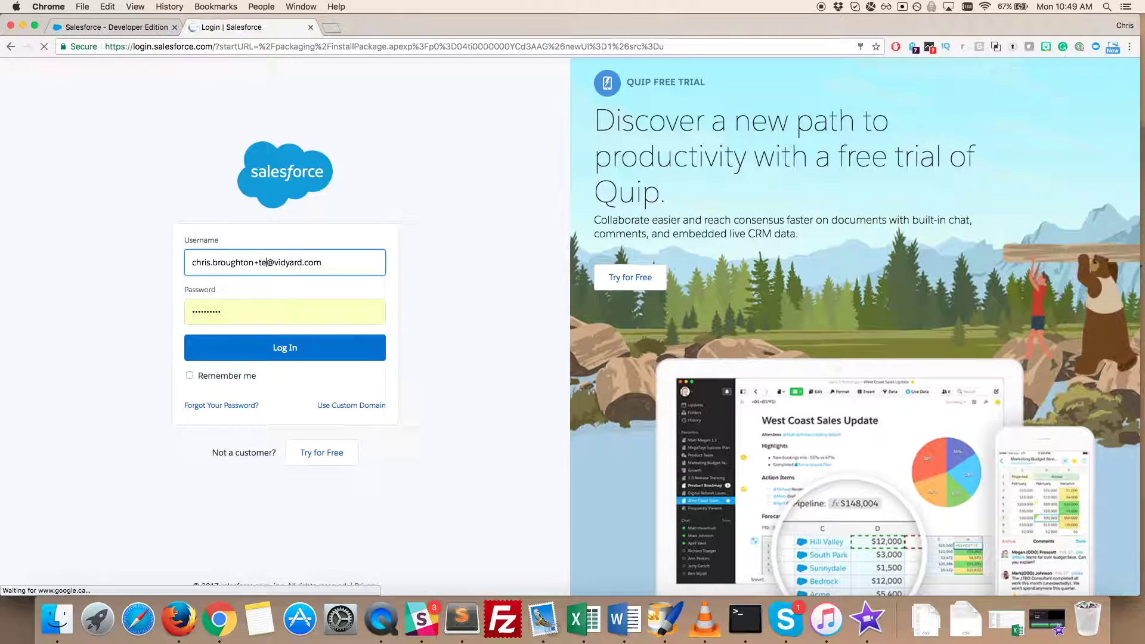
pyautogui.click(258, 345)
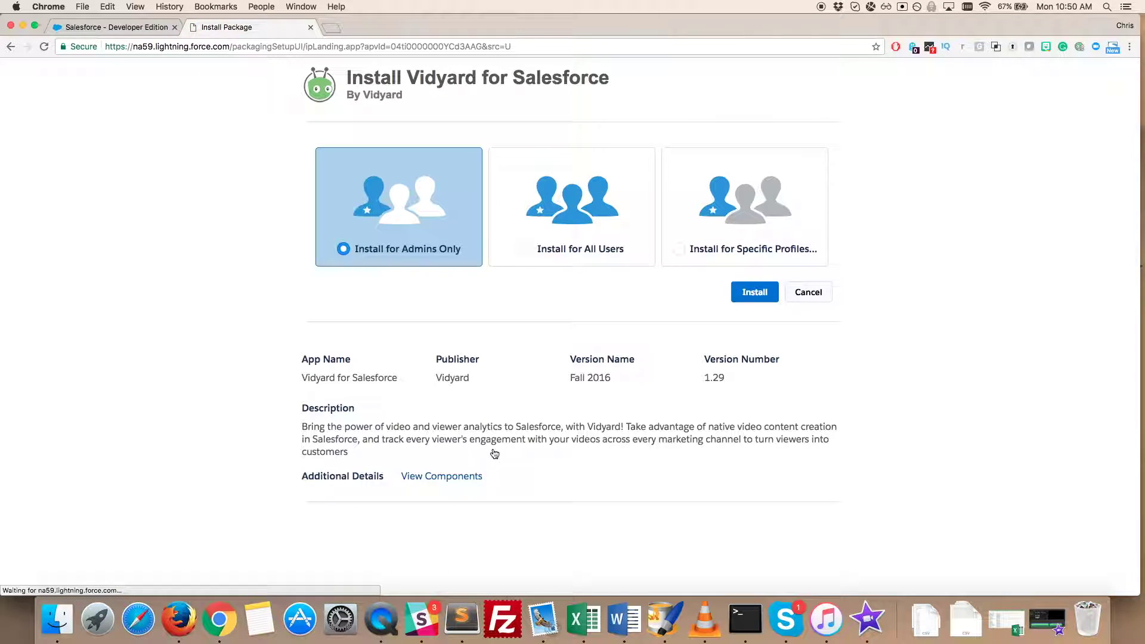
pyautogui.click(526, 250)
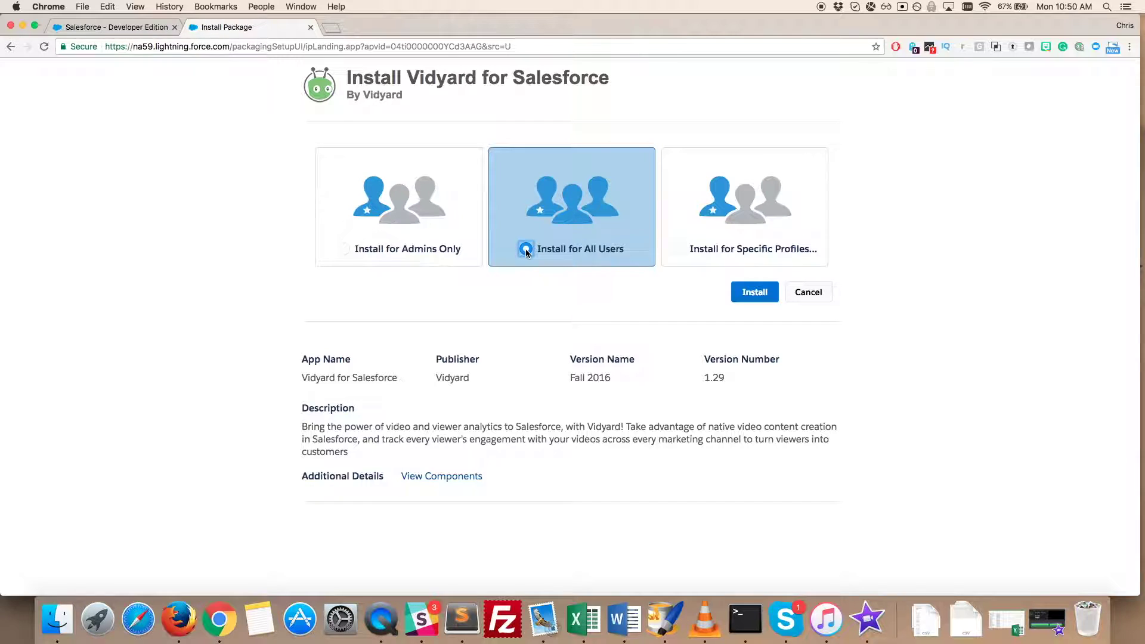
pyautogui.click(755, 296)
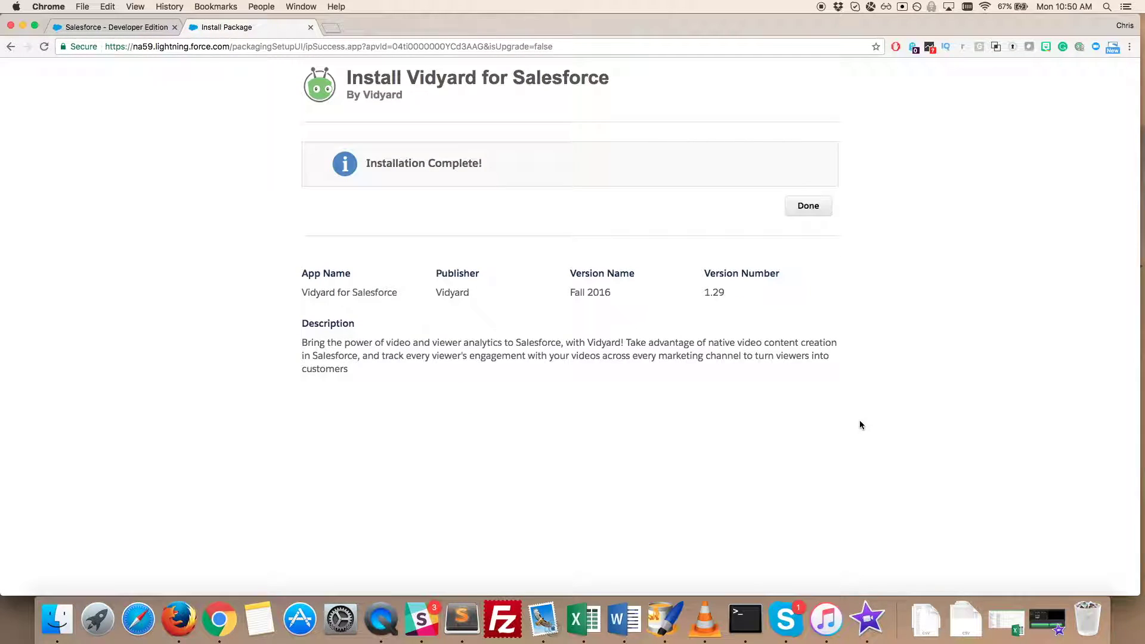
pyautogui.click(802, 210)
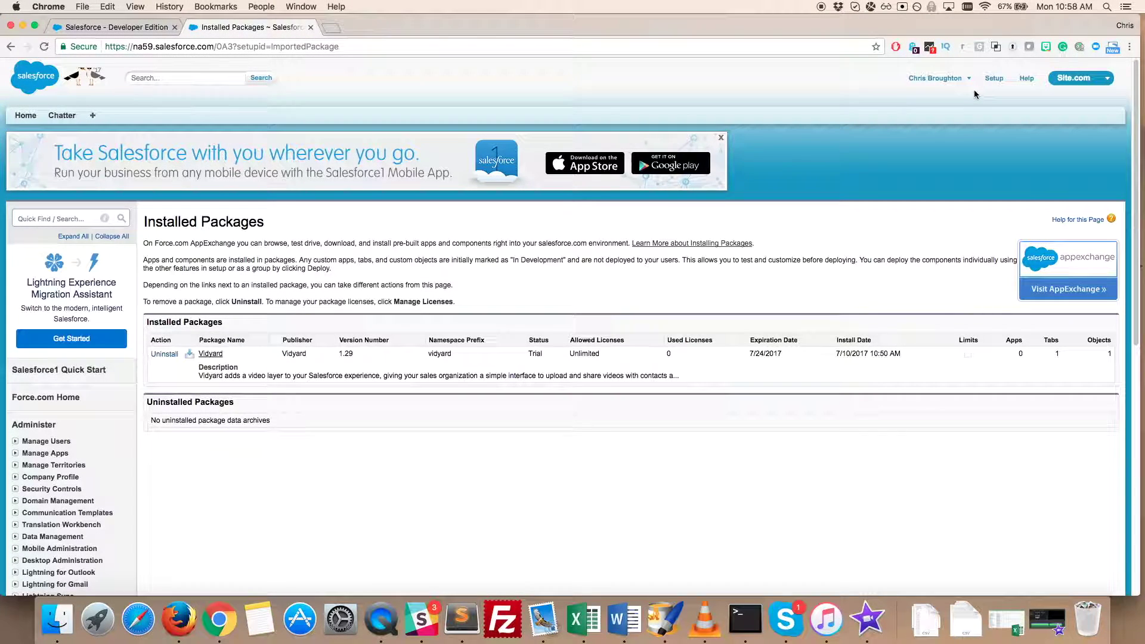
# - Open the list of Connected Apps under Manage Apps in the Salesforce setup
pyautogui.click(994, 79)
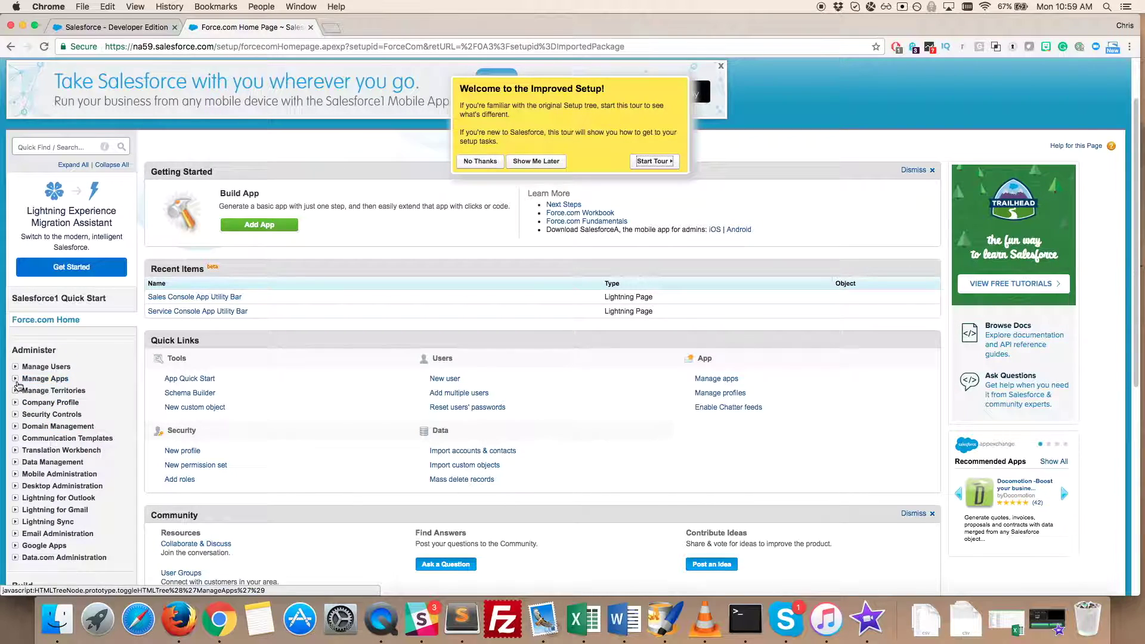
pyautogui.click(16, 382)
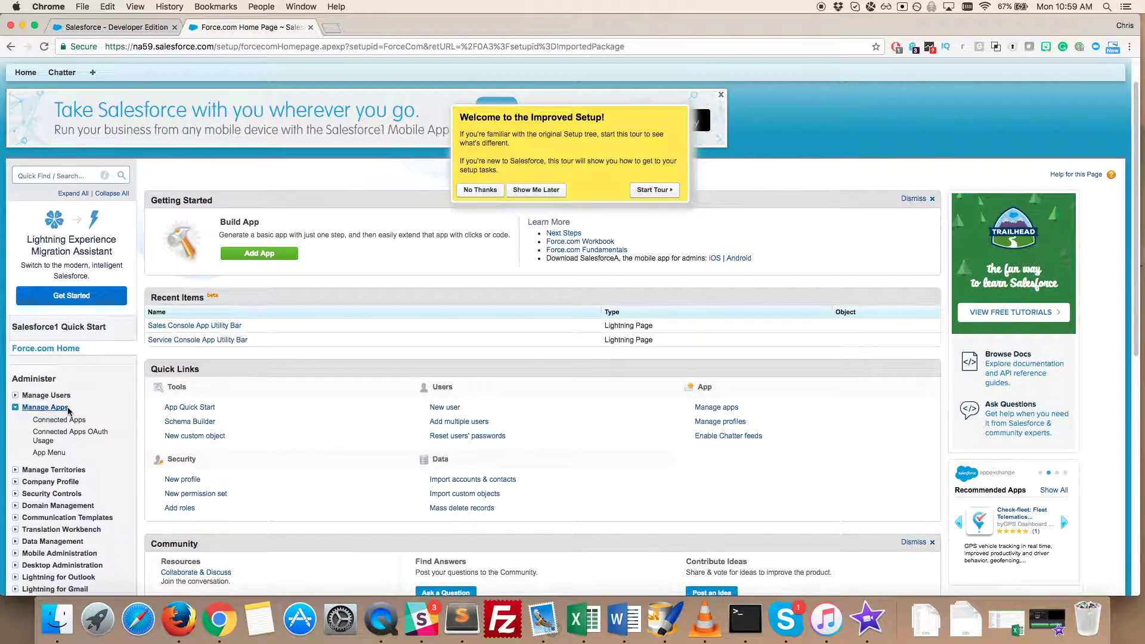
pyautogui.click(69, 422)
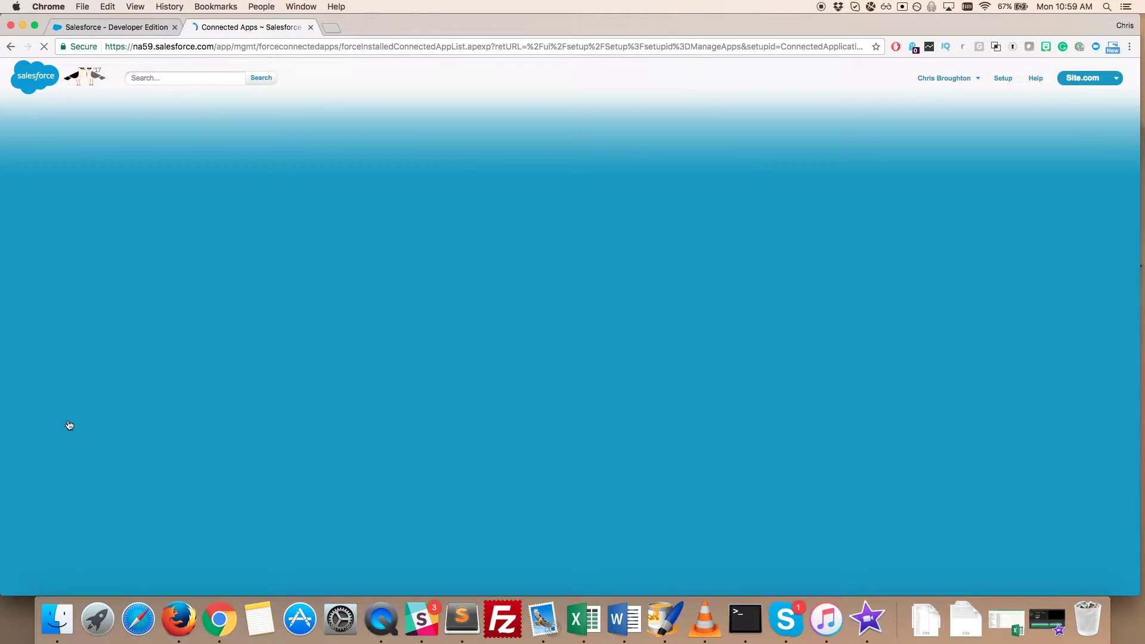
pyautogui.scroll(-3, 449, 411)
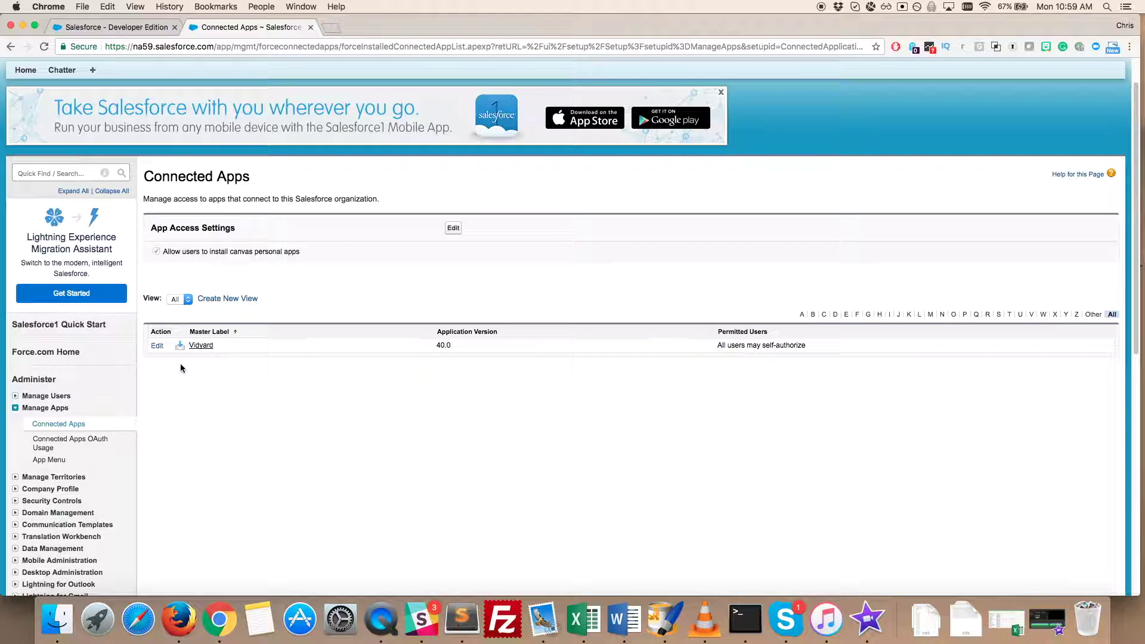
# - Set the Vidyard connected app's Permitted Users to "Admin approved users are pre-authorized" and save the policy
pyautogui.click(157, 350)
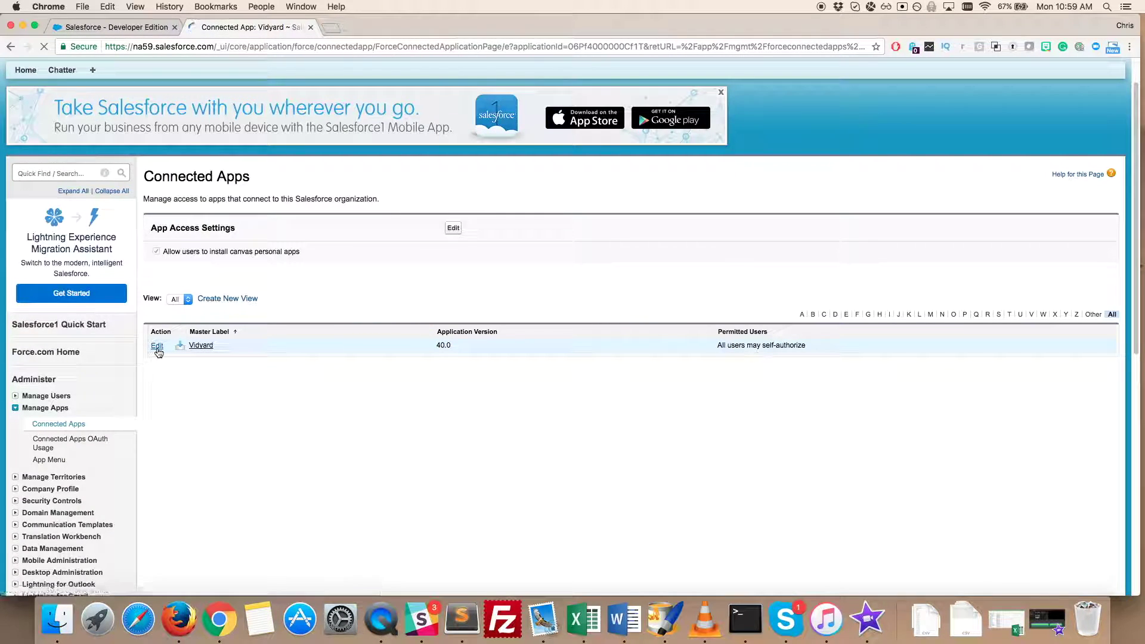
pyautogui.scroll(-2, 384, 357)
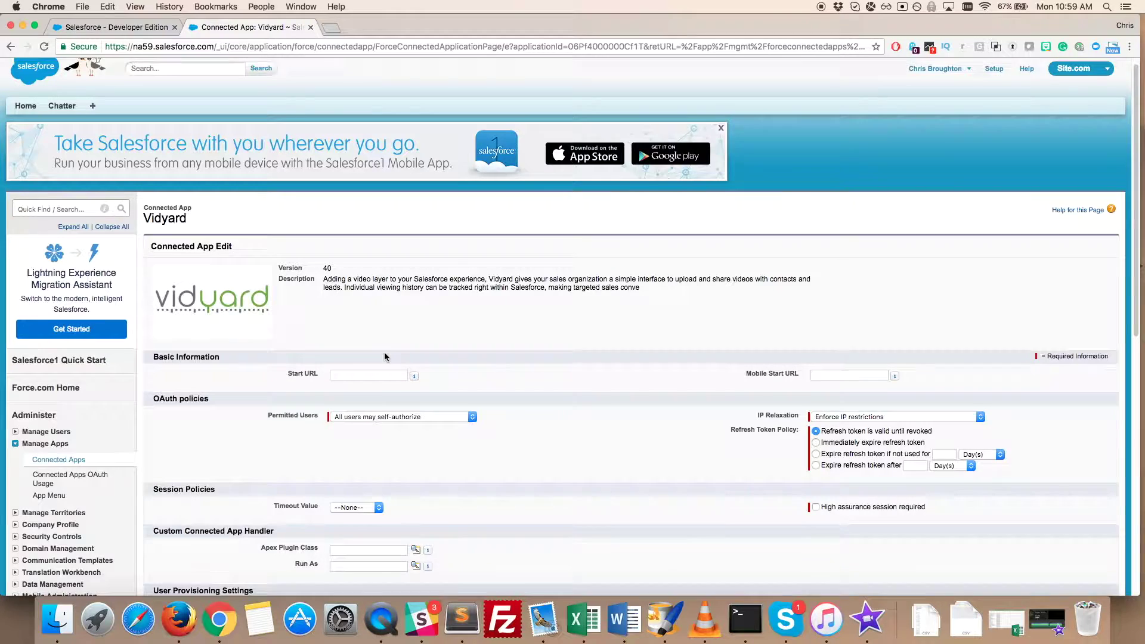
pyautogui.click(407, 407)
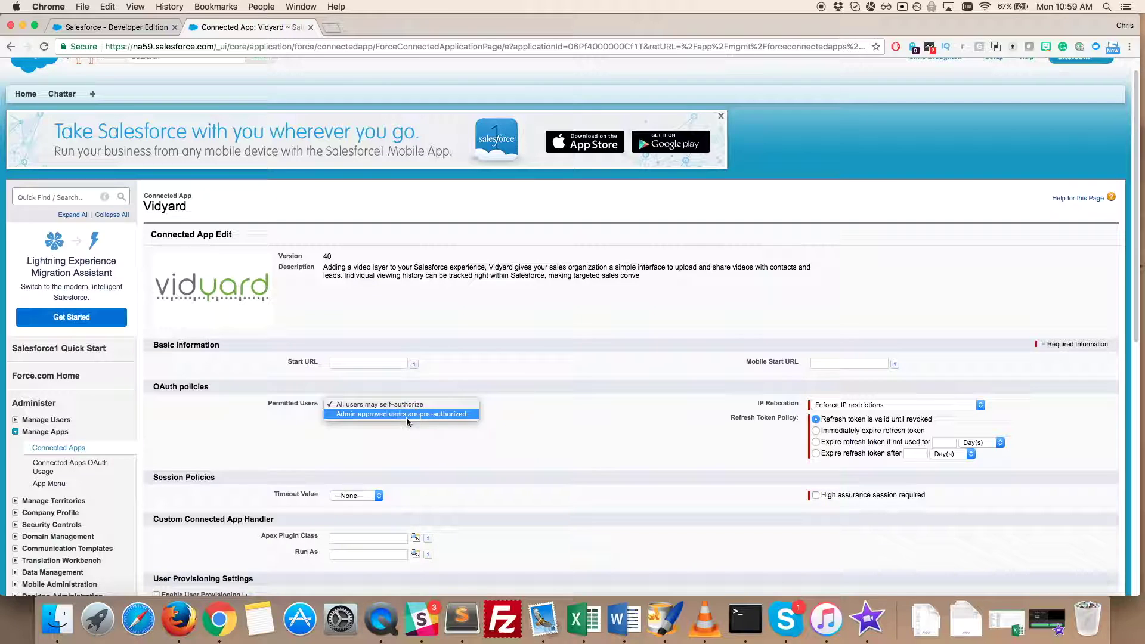
pyautogui.click(406, 417)
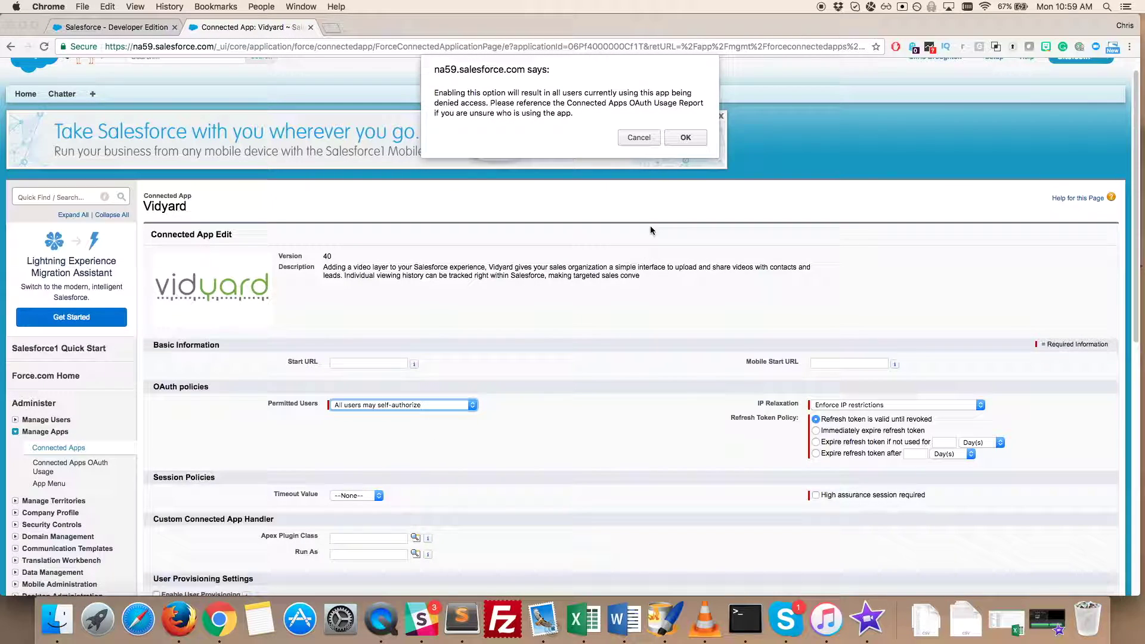
pyautogui.click(692, 140)
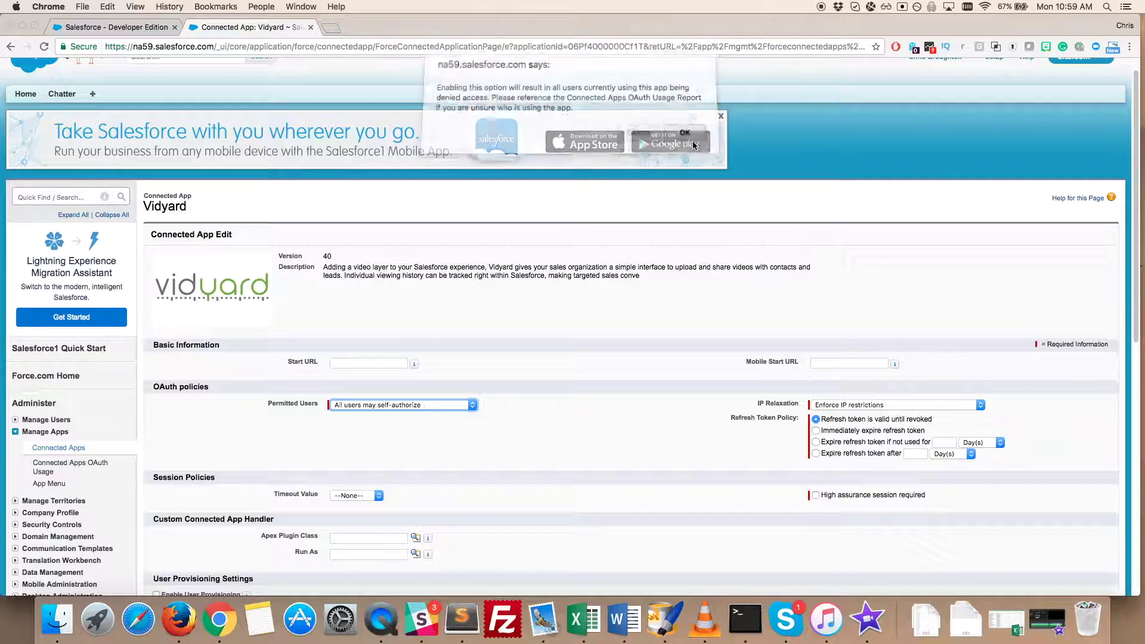
pyautogui.scroll(-4, 626, 403)
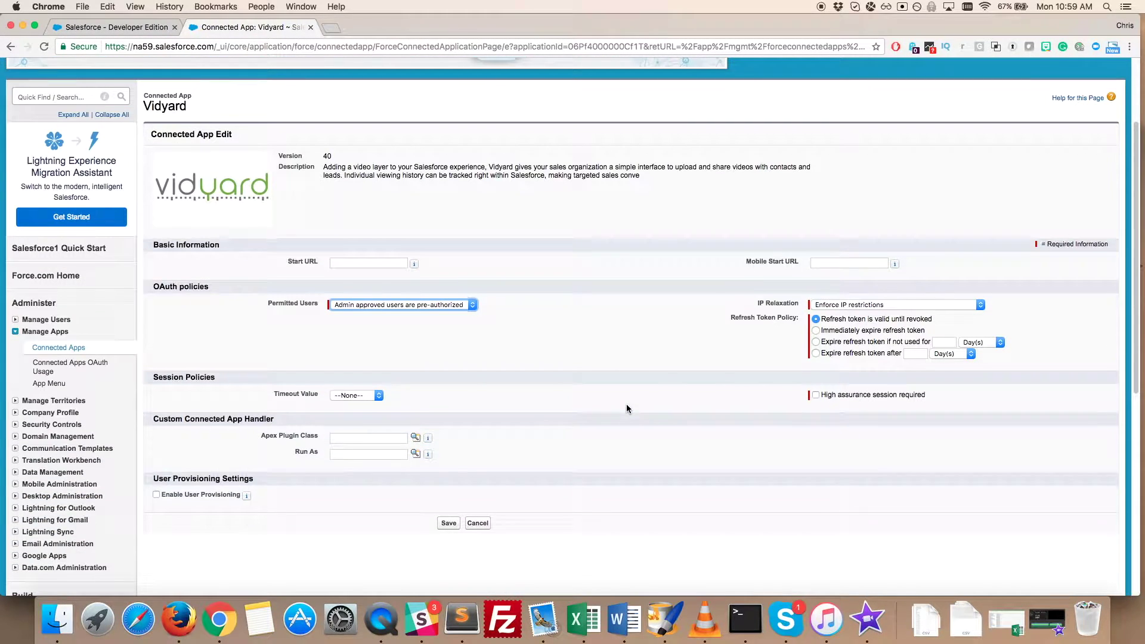
pyautogui.click(448, 504)
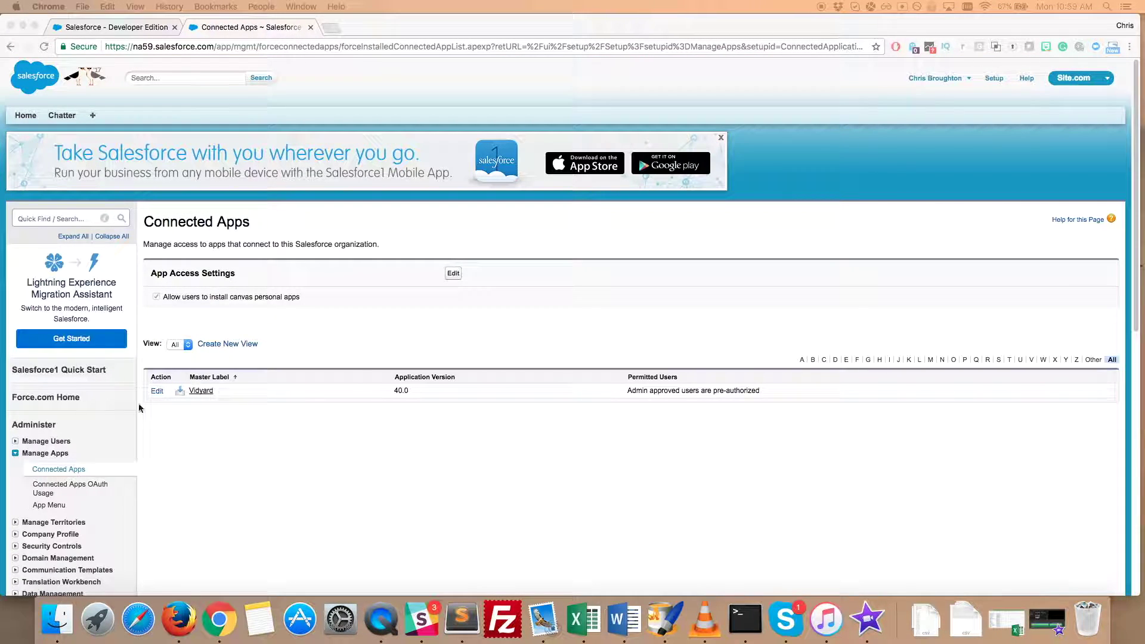
# - Assign the System Administrator profile to the Vidyard connected app and save the profile assignment
pyautogui.scroll(-1, 90, 426)
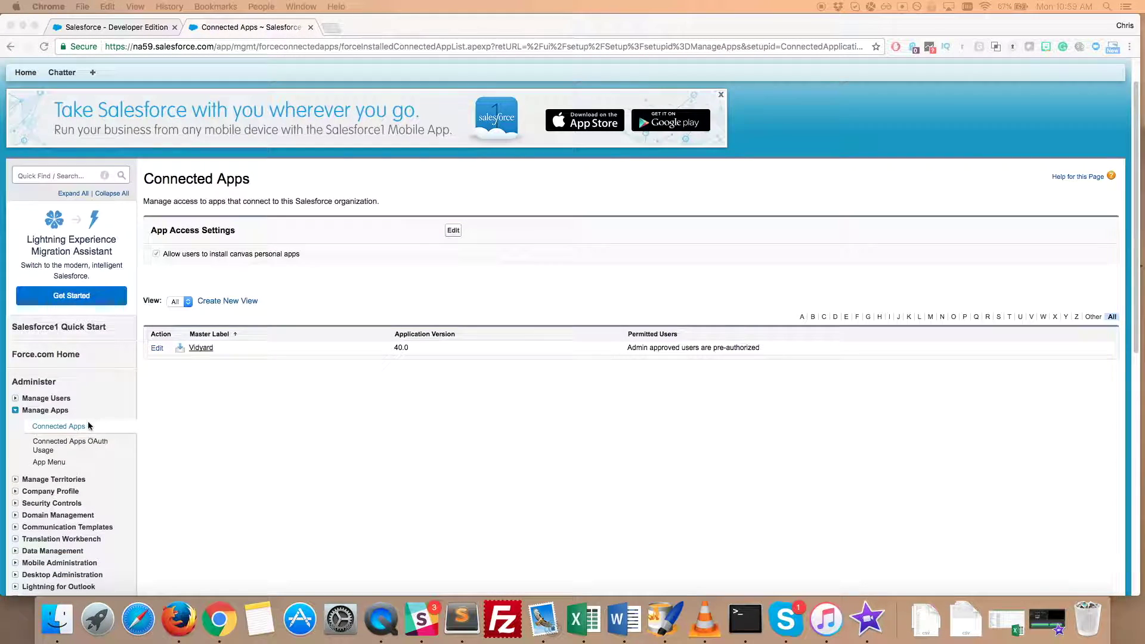
pyautogui.click(206, 350)
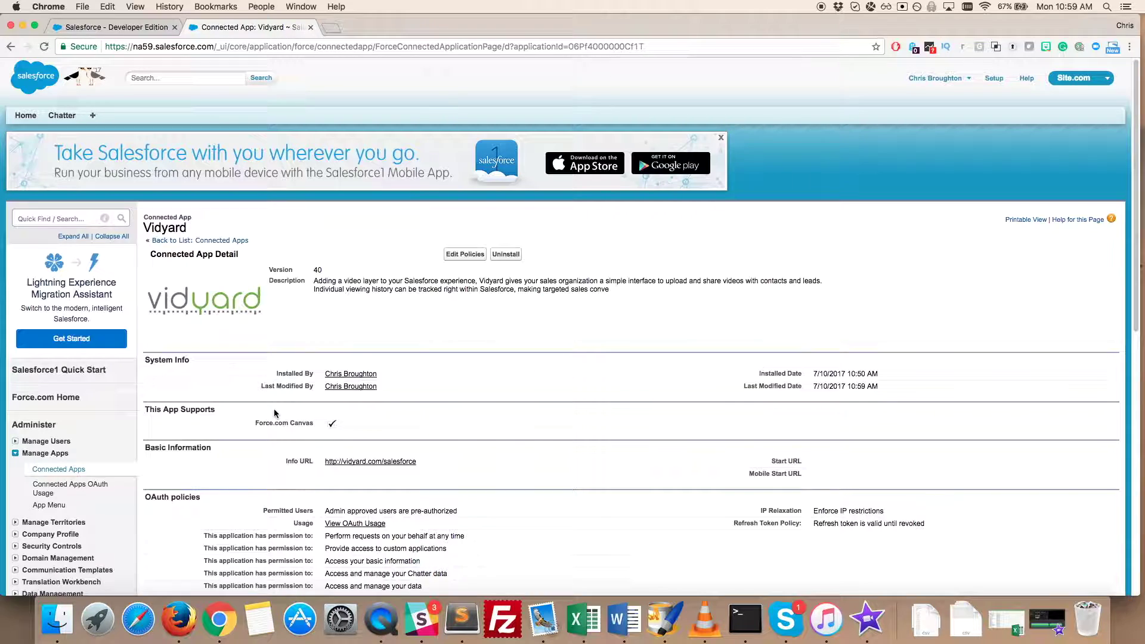
pyautogui.scroll(-2, 273, 411)
pyautogui.scroll(-5, 275, 410)
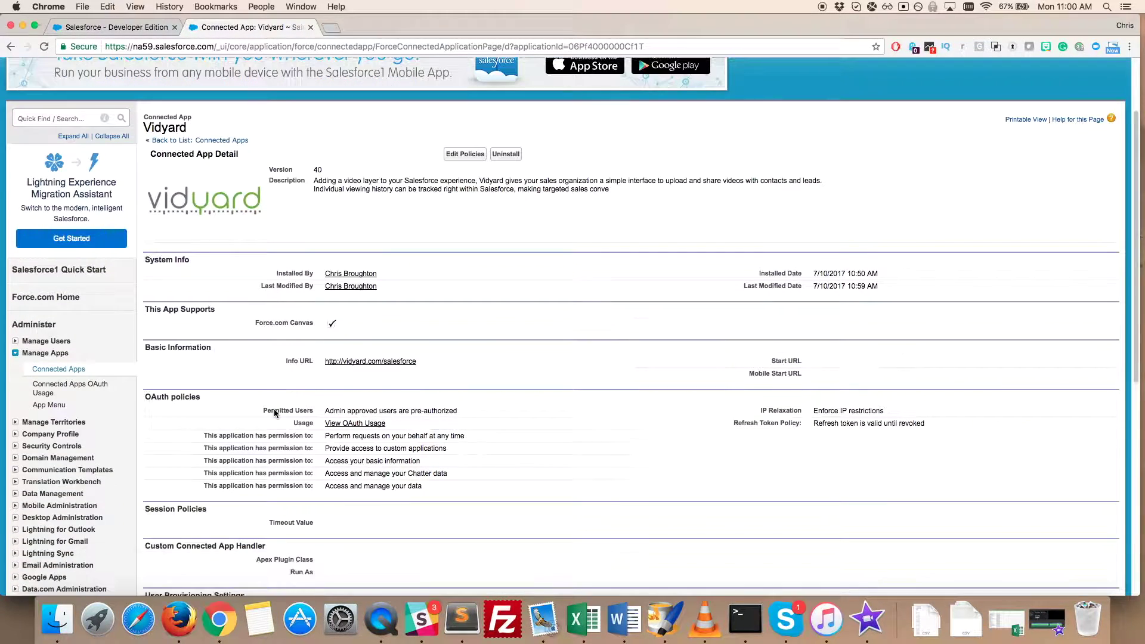
pyautogui.scroll(-5, 274, 409)
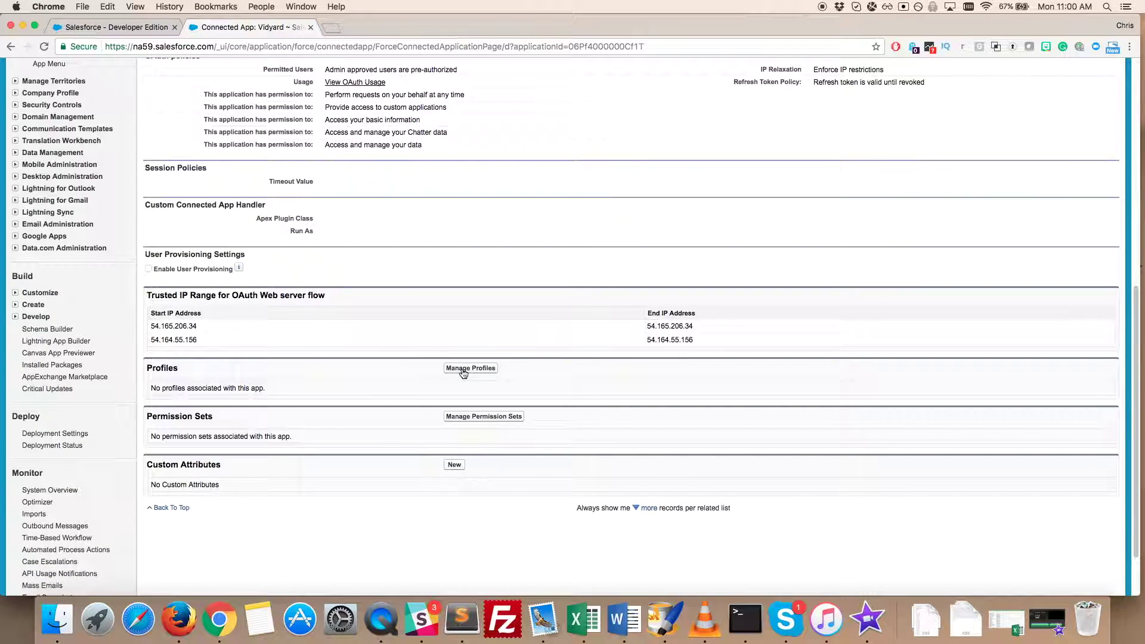
pyautogui.click(464, 370)
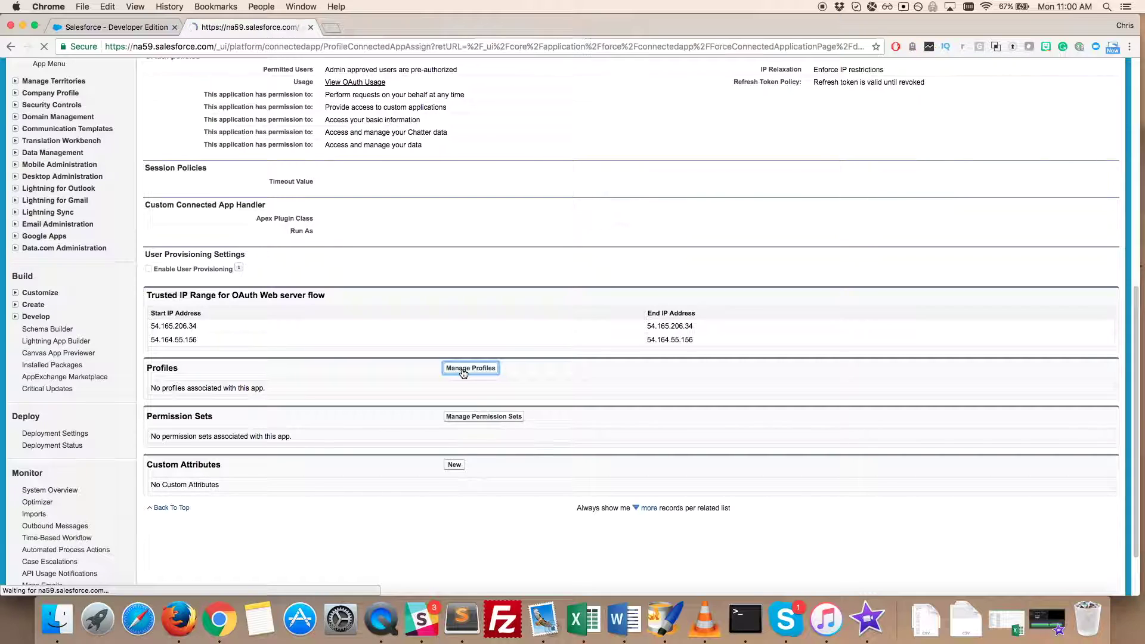
pyautogui.scroll(-10, 463, 374)
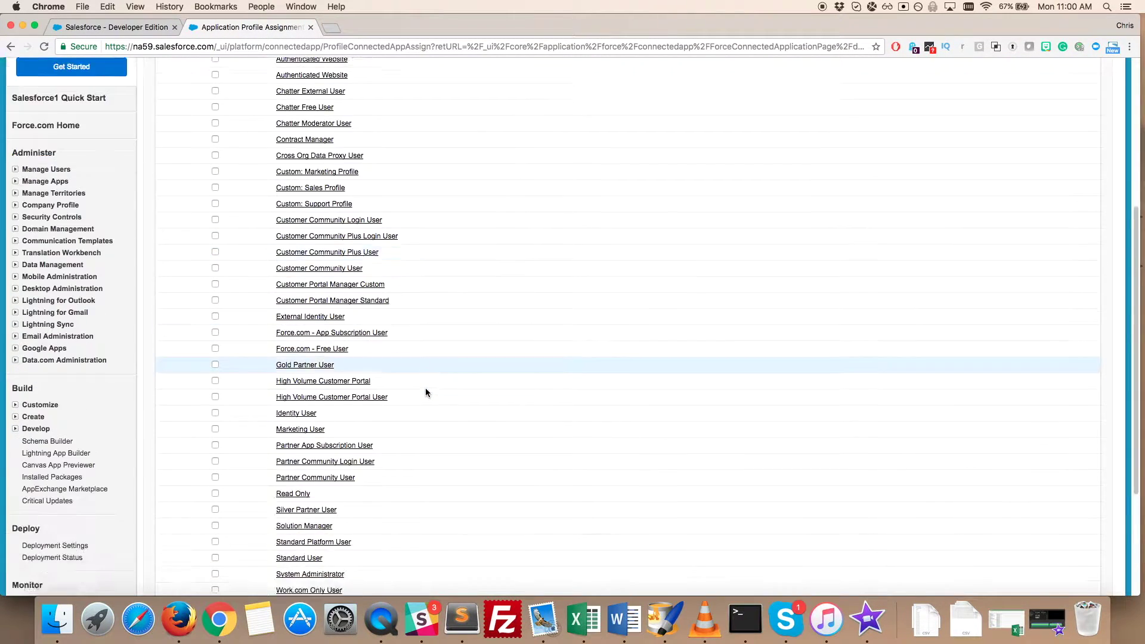
pyautogui.click(1065, 535)
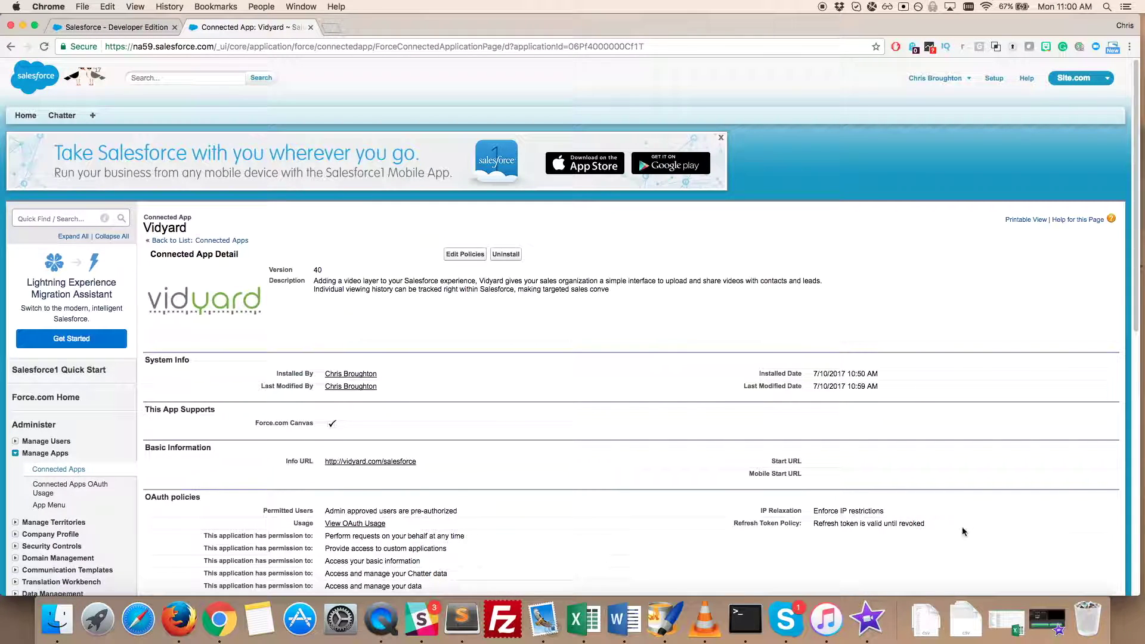
# - Assign the Vidyard Application permission set to the Vidyard connected app and save the assignment
pyautogui.scroll(-1, 673, 515)
pyautogui.scroll(-10, 673, 515)
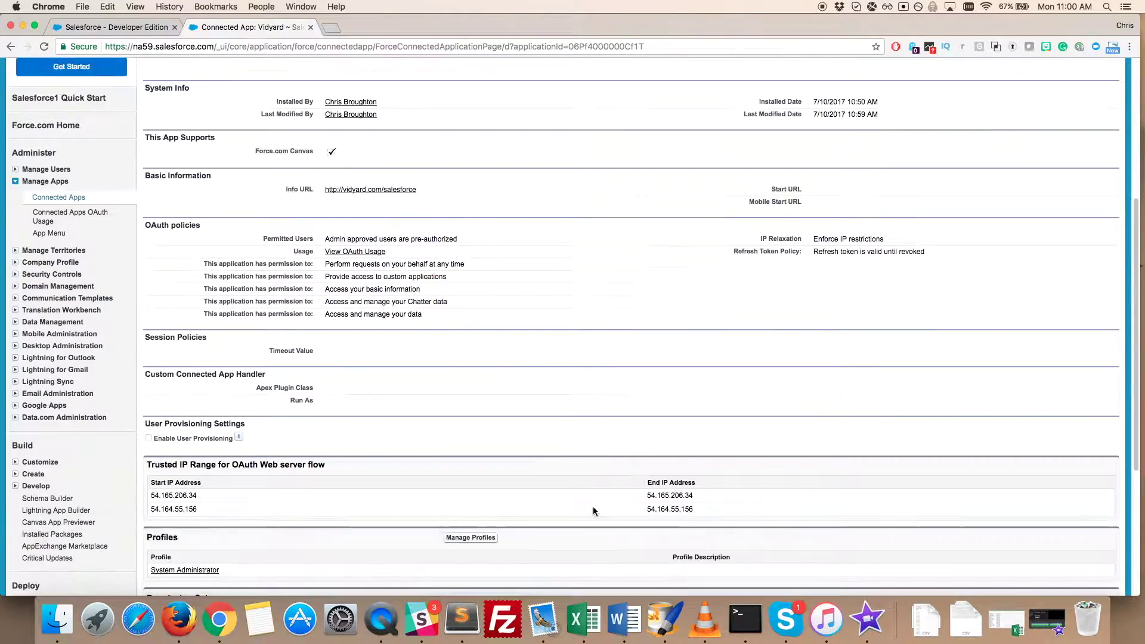
pyautogui.click(486, 470)
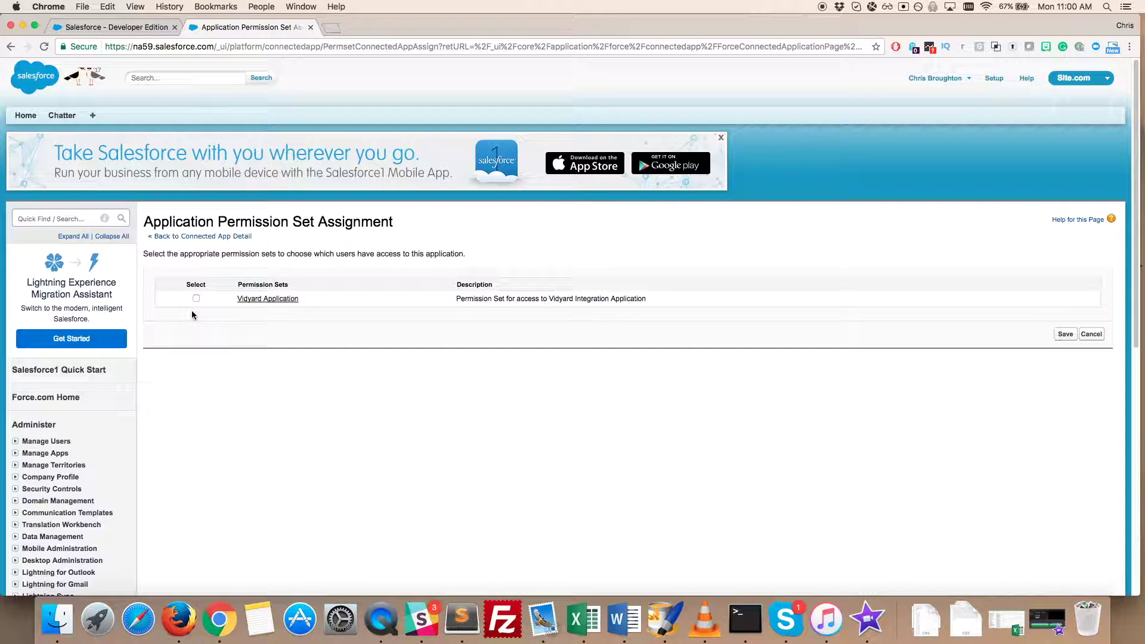
pyautogui.click(1065, 341)
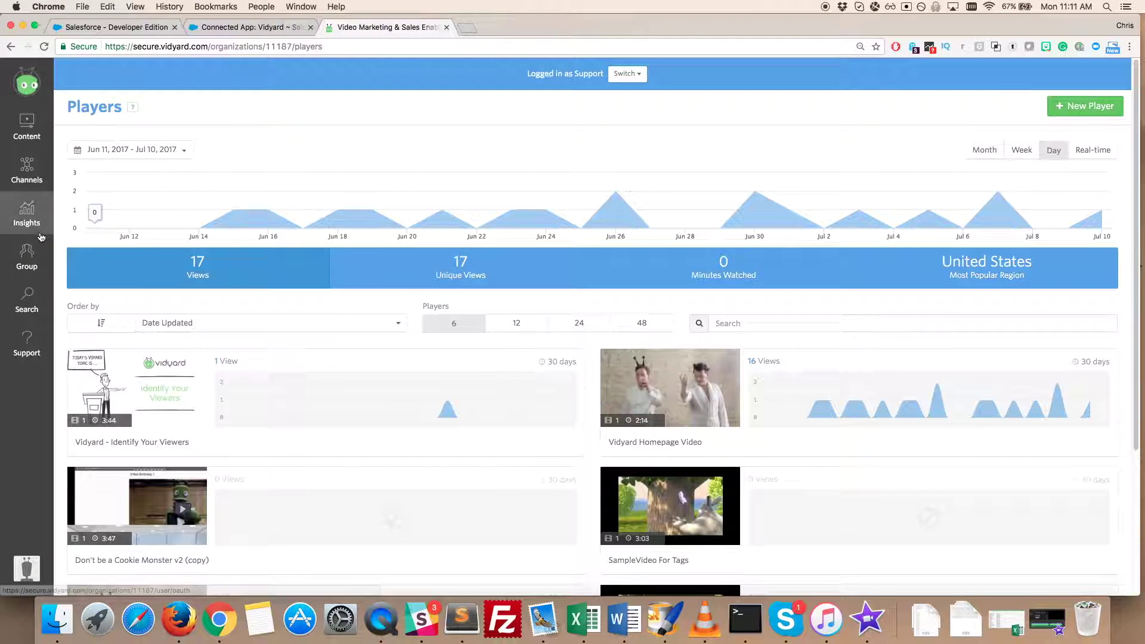
# - Connect a Salesforce account on the Integrations page of the Vidyard group and reopen the Salesforce integration entry
pyautogui.click(26, 253)
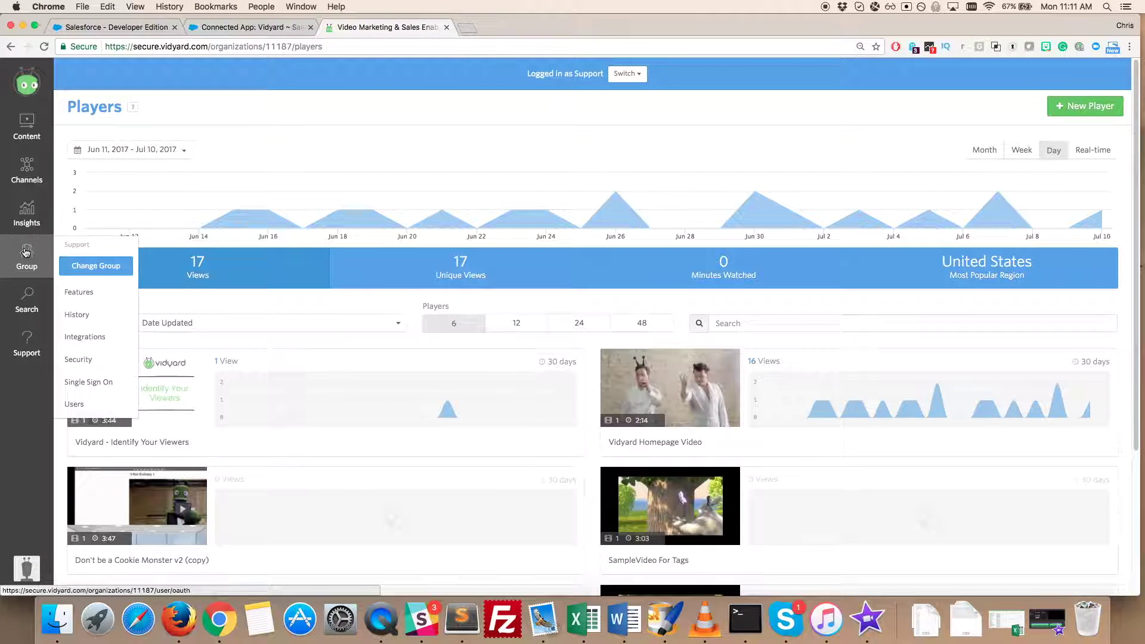
pyautogui.click(92, 337)
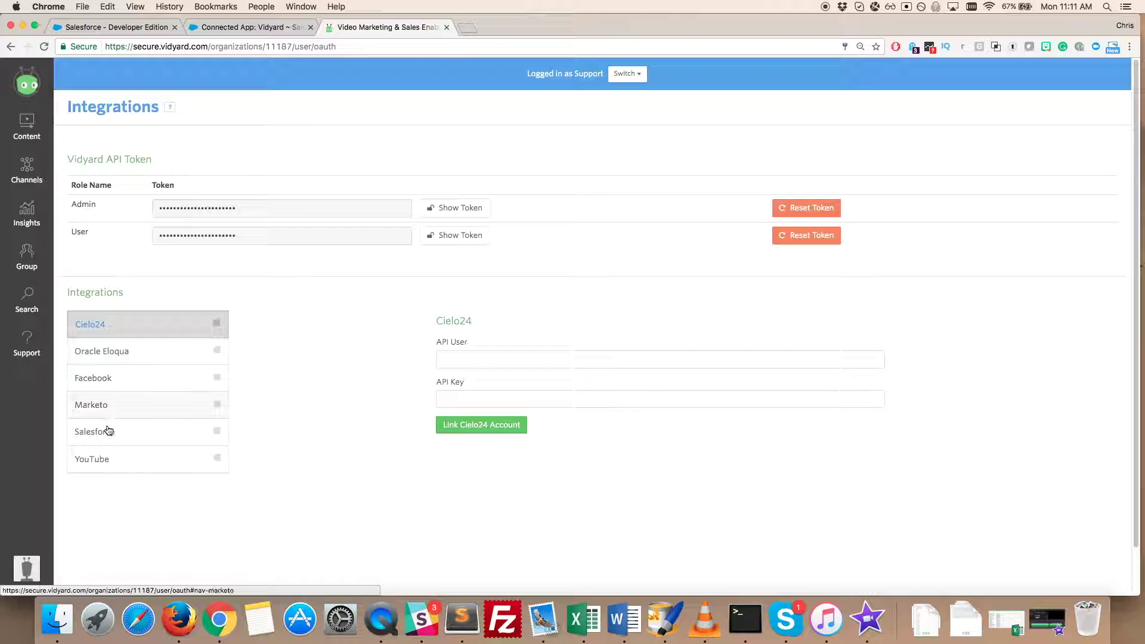
pyautogui.click(108, 433)
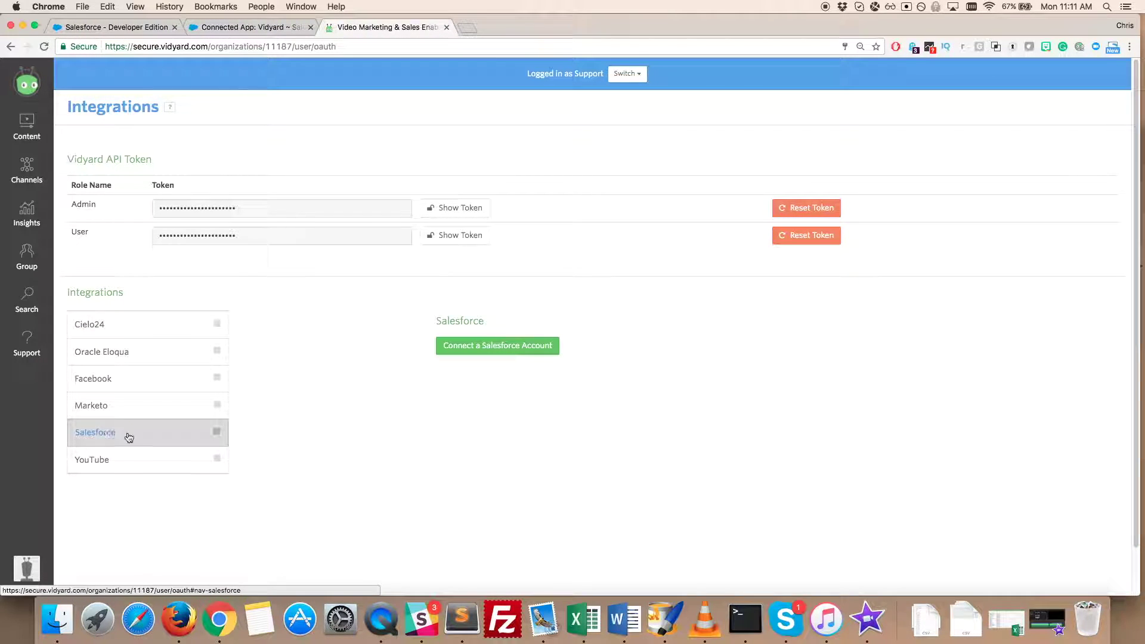
pyautogui.click(481, 349)
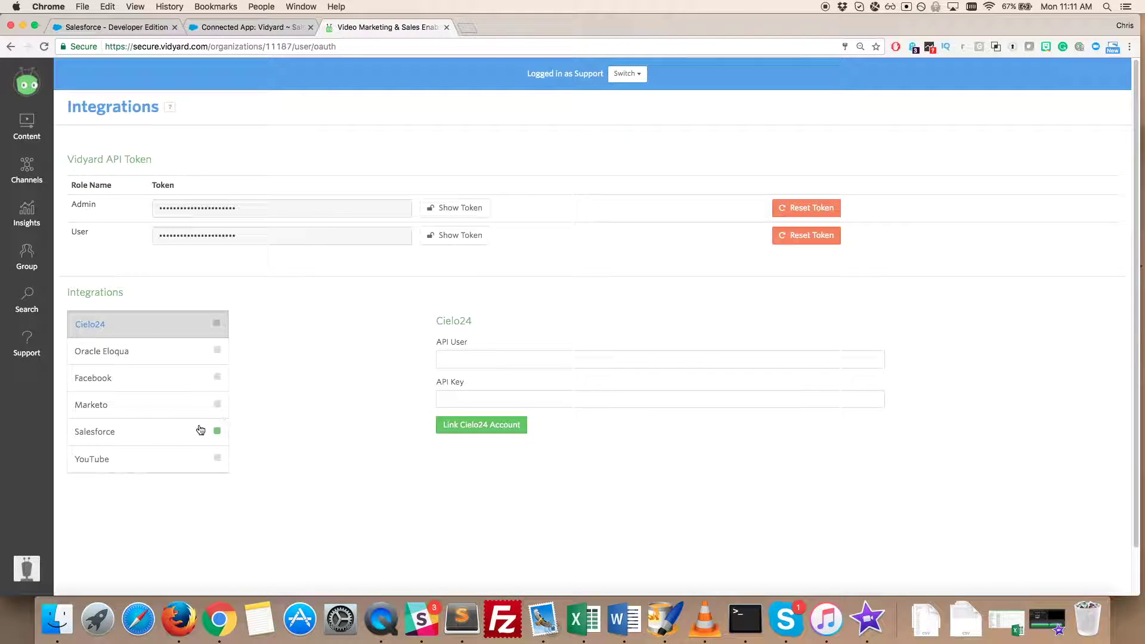
pyautogui.click(139, 443)
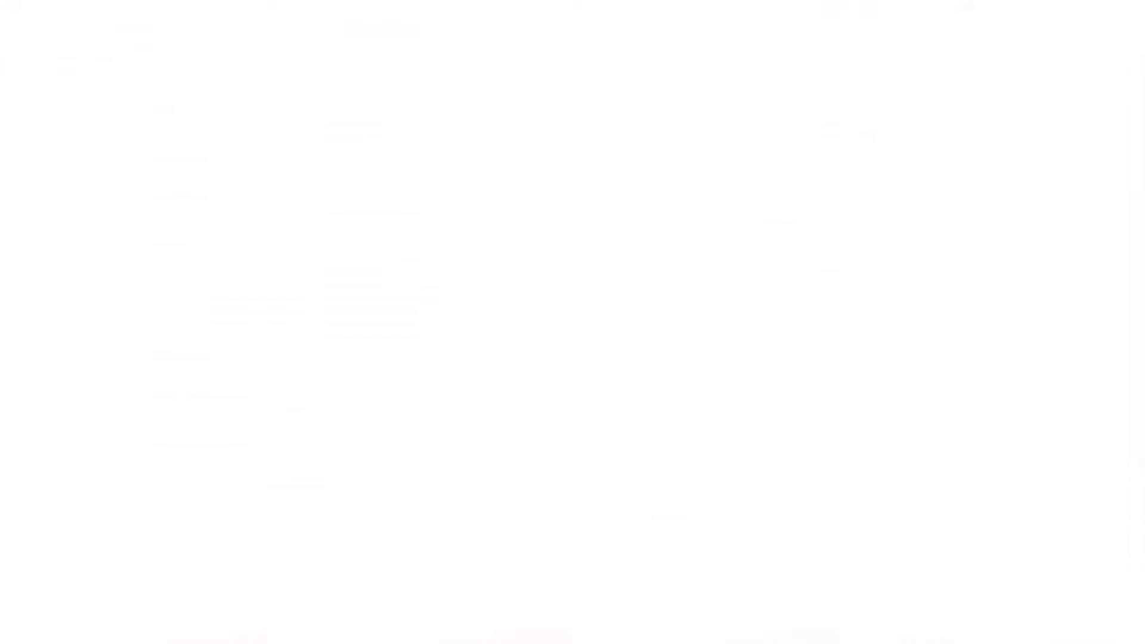
# - In the Salesforce setup, open the Lead Layout for editing from the Leads page layouts under Customize
pyautogui.scroll(-3, 86, 266)
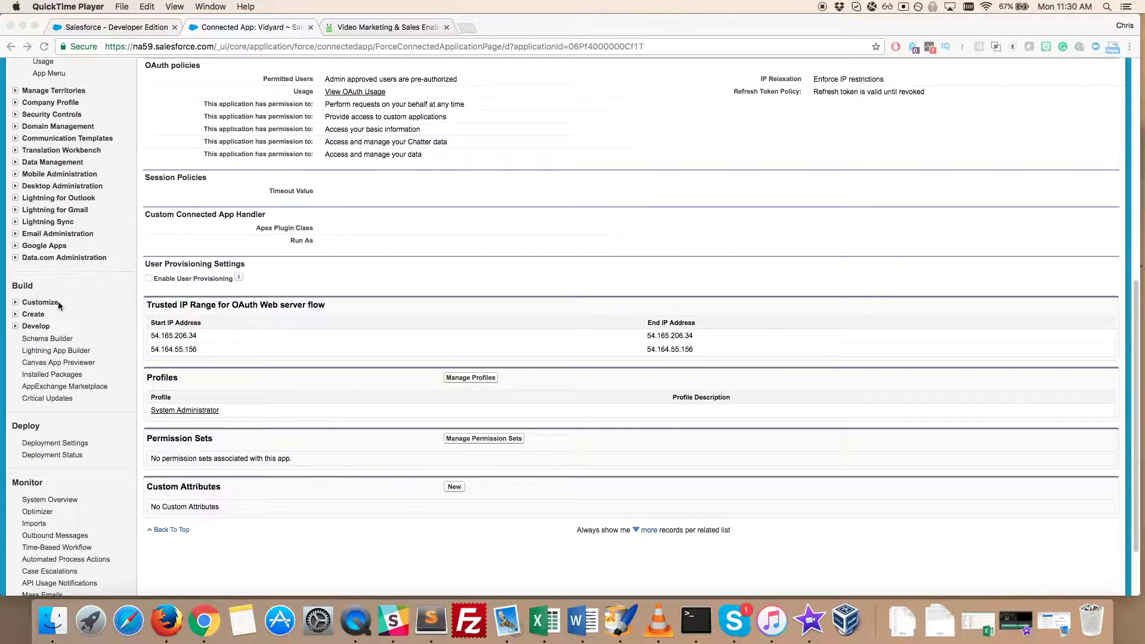
pyautogui.click(16, 306)
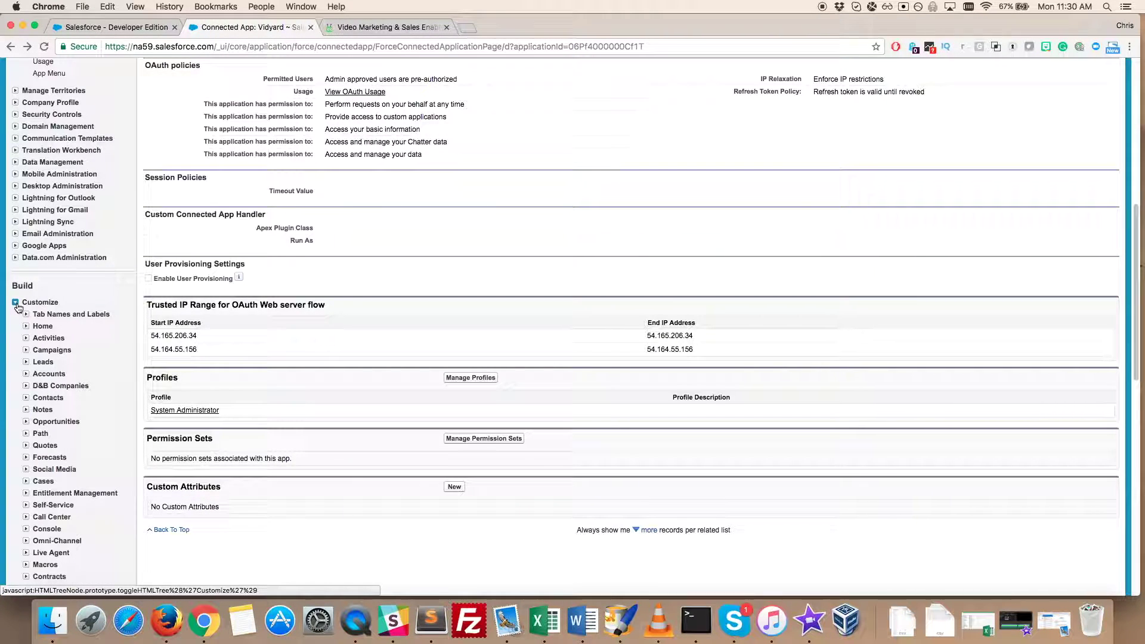
pyautogui.click(26, 362)
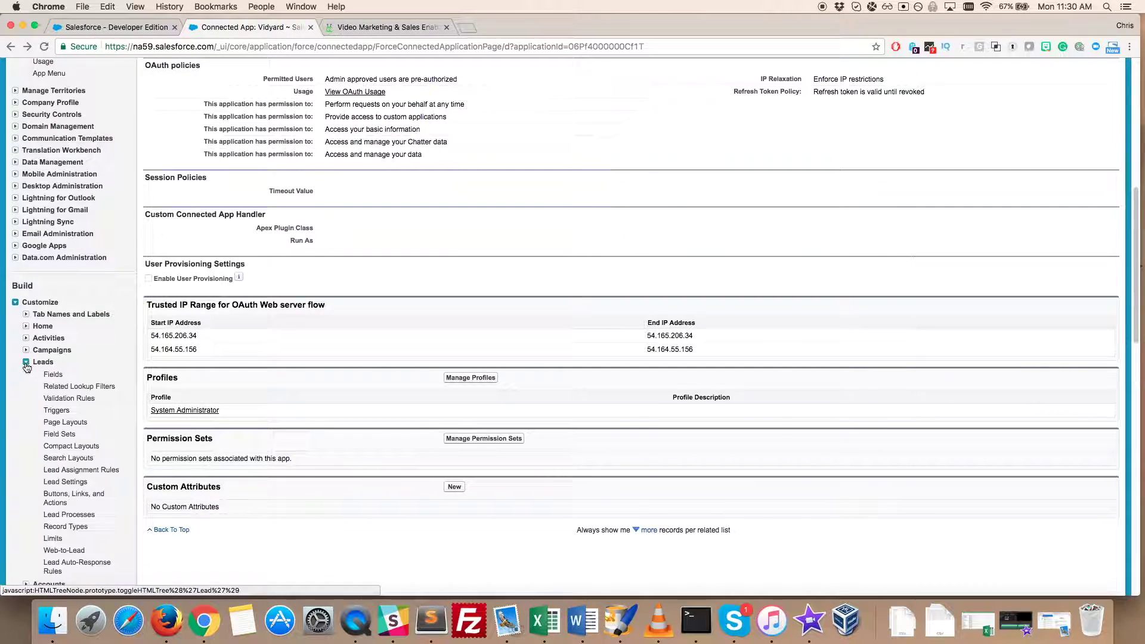
pyautogui.click(66, 423)
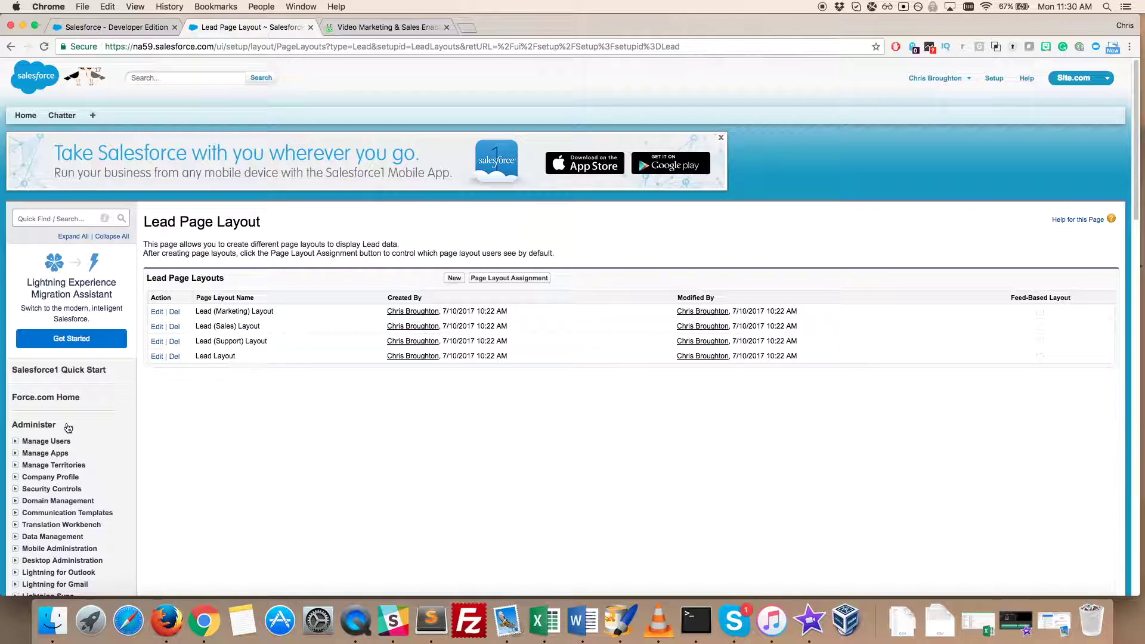
pyautogui.click(158, 357)
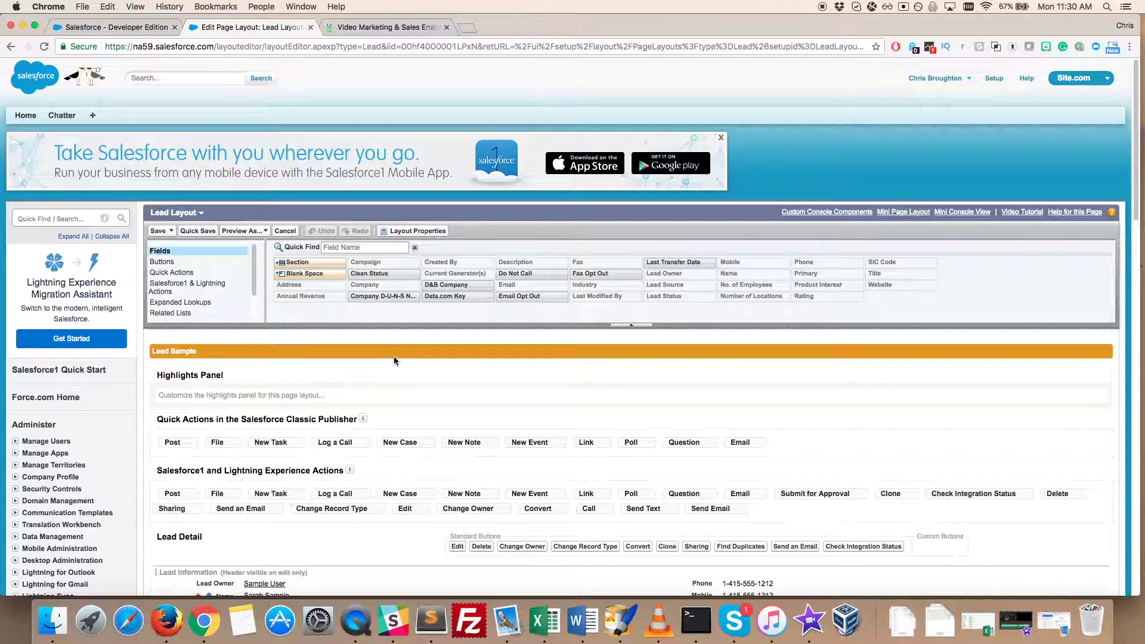
# - Add the Video Views related list above Open Activities on the Lead Layout and remove its standard New button
pyautogui.click(184, 313)
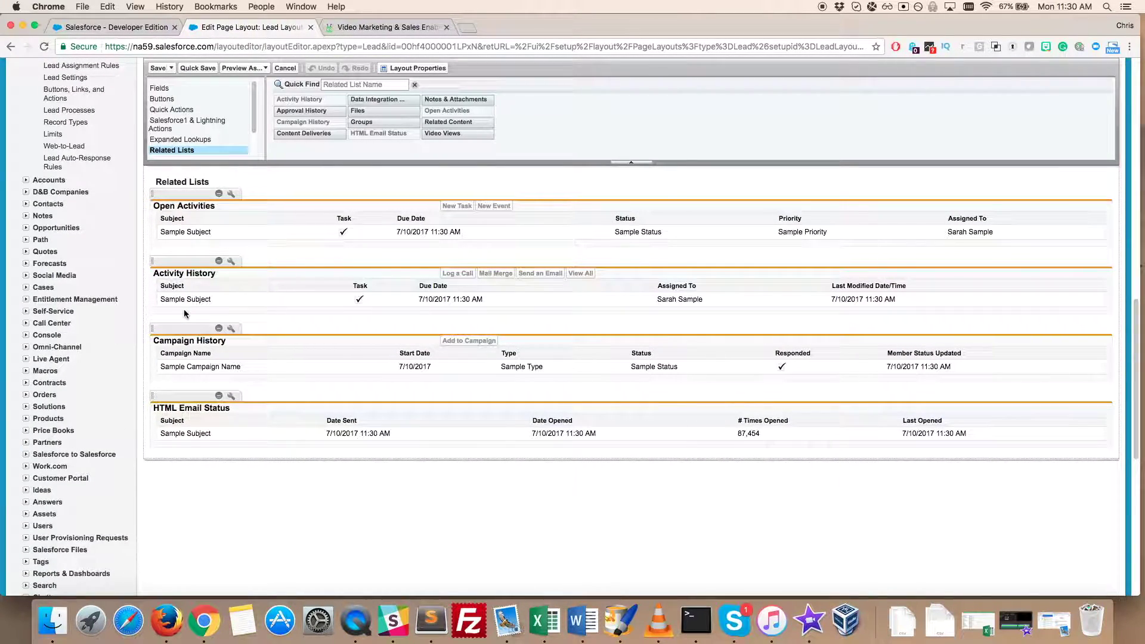
pyautogui.moveTo(446, 133); pyautogui.dragTo(336, 201)
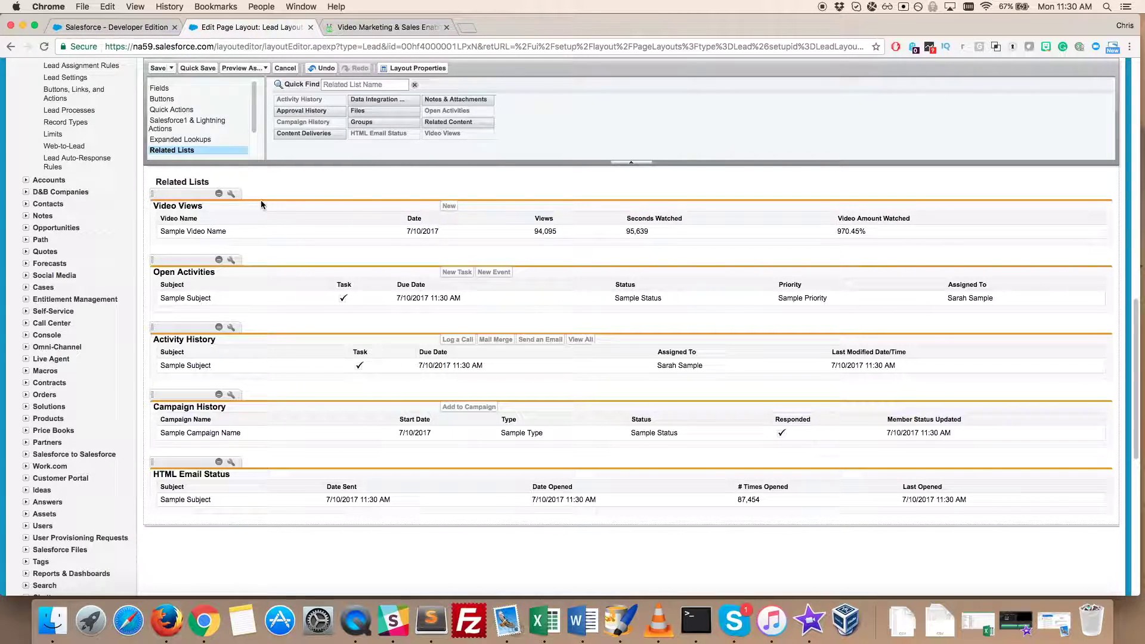
pyautogui.click(230, 194)
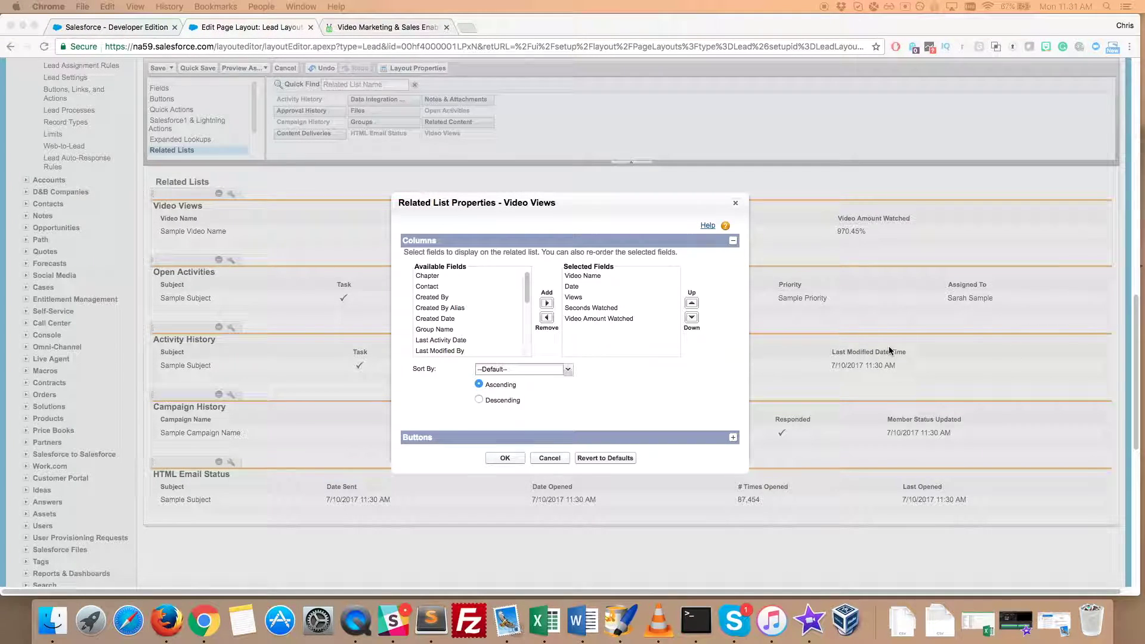
pyautogui.click(733, 438)
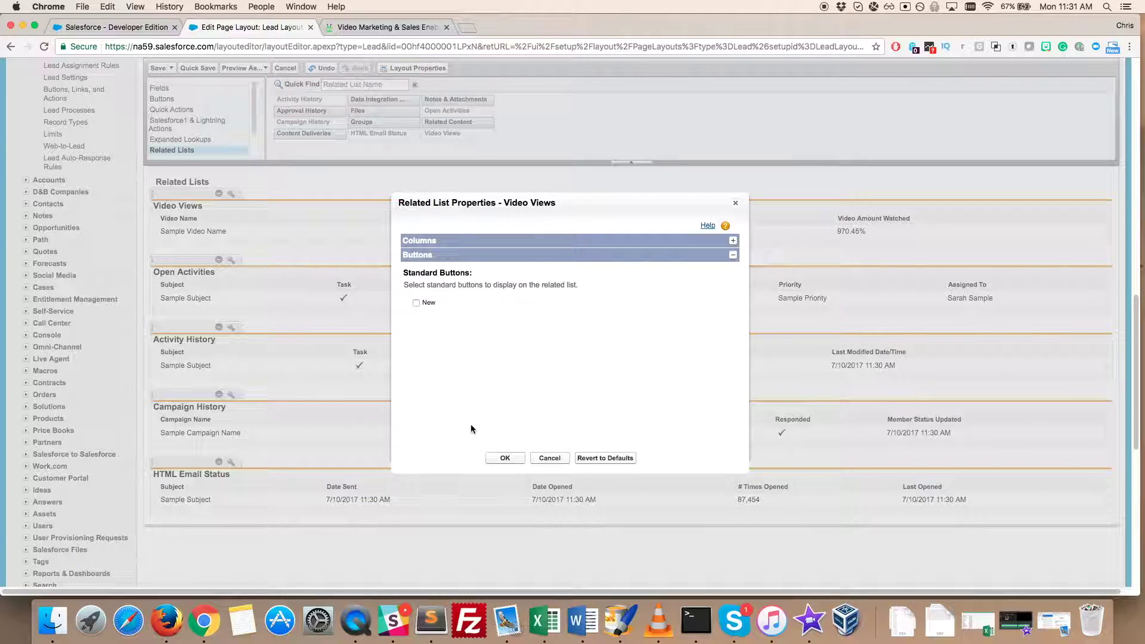
pyautogui.click(502, 459)
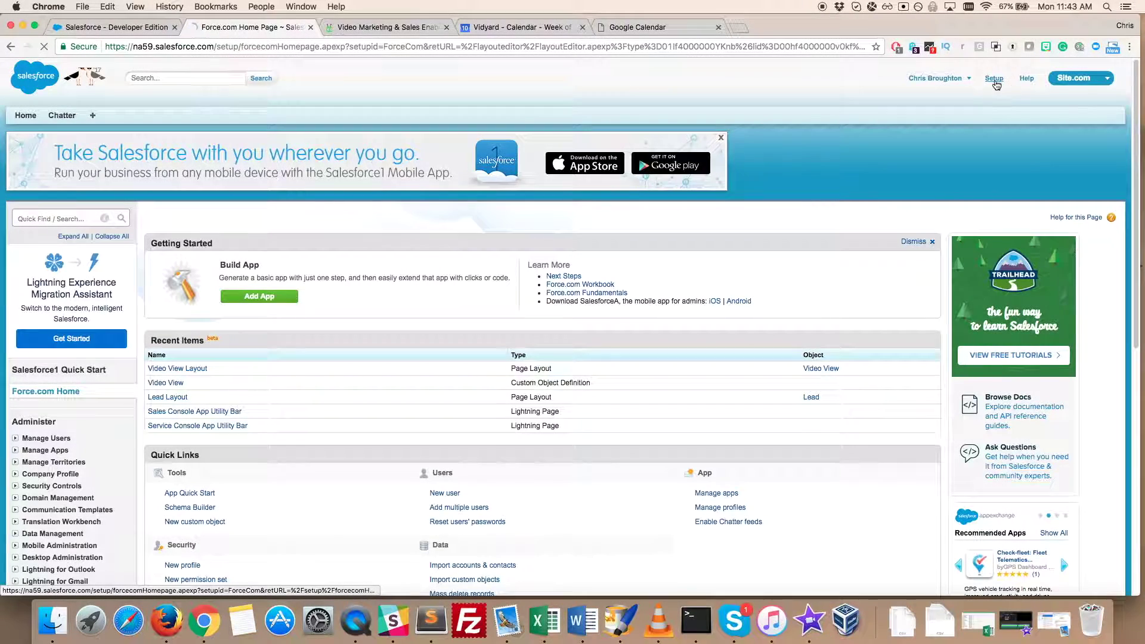
# - Open the Video View Layout for editing from the Video View custom object in the Salesforce setup
pyautogui.click(994, 79)
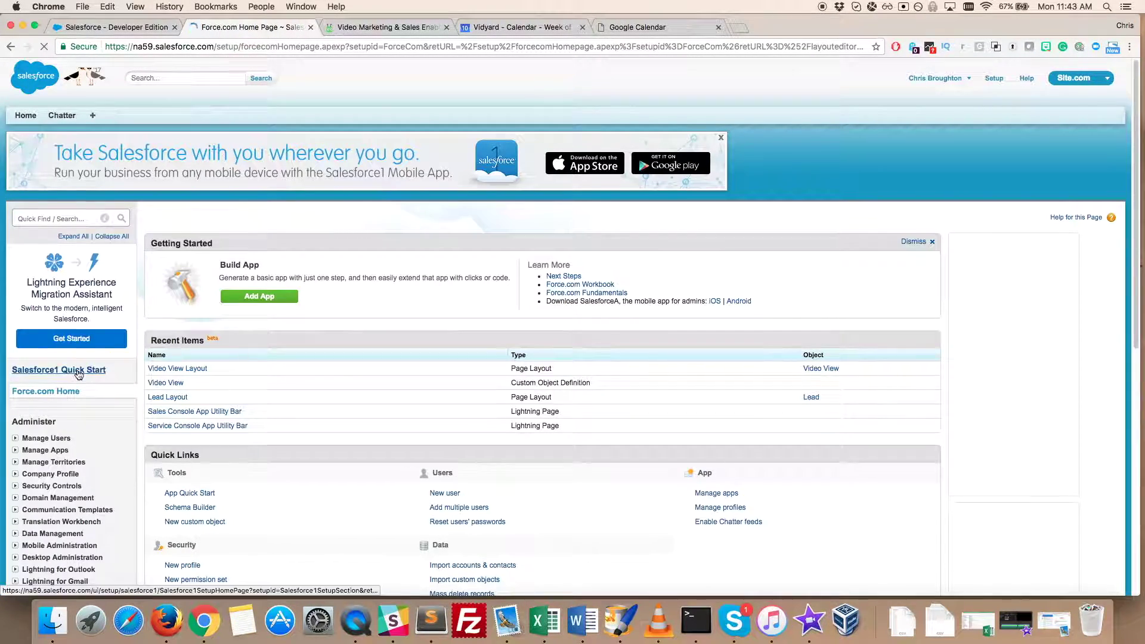
pyautogui.scroll(-5, 78, 374)
pyautogui.scroll(1, 78, 374)
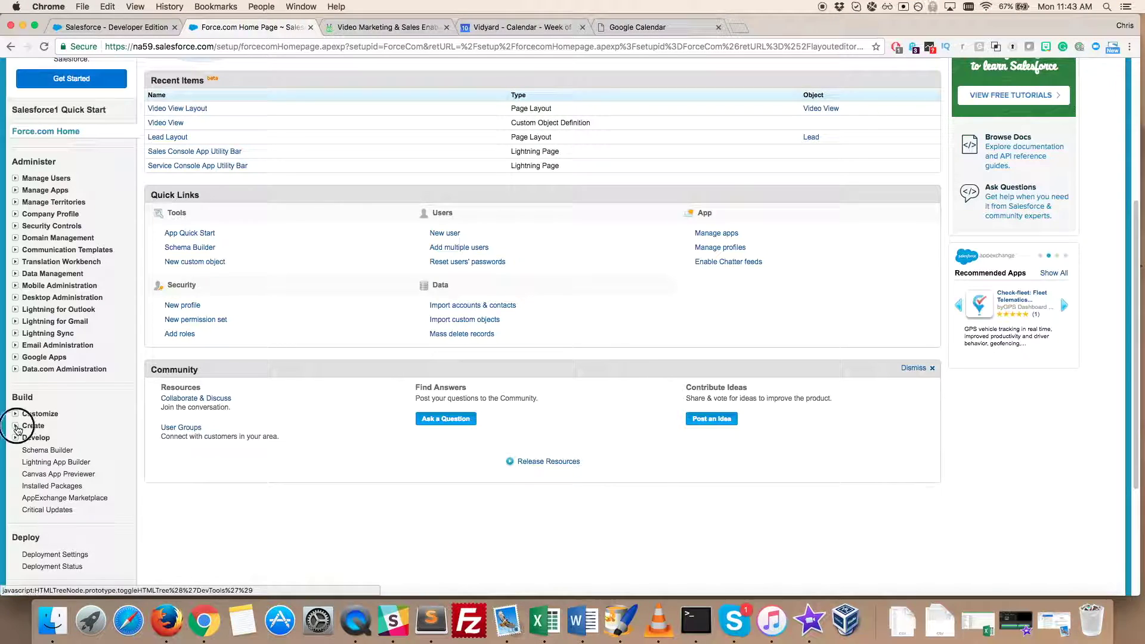
pyautogui.click(15, 426)
pyautogui.click(44, 474)
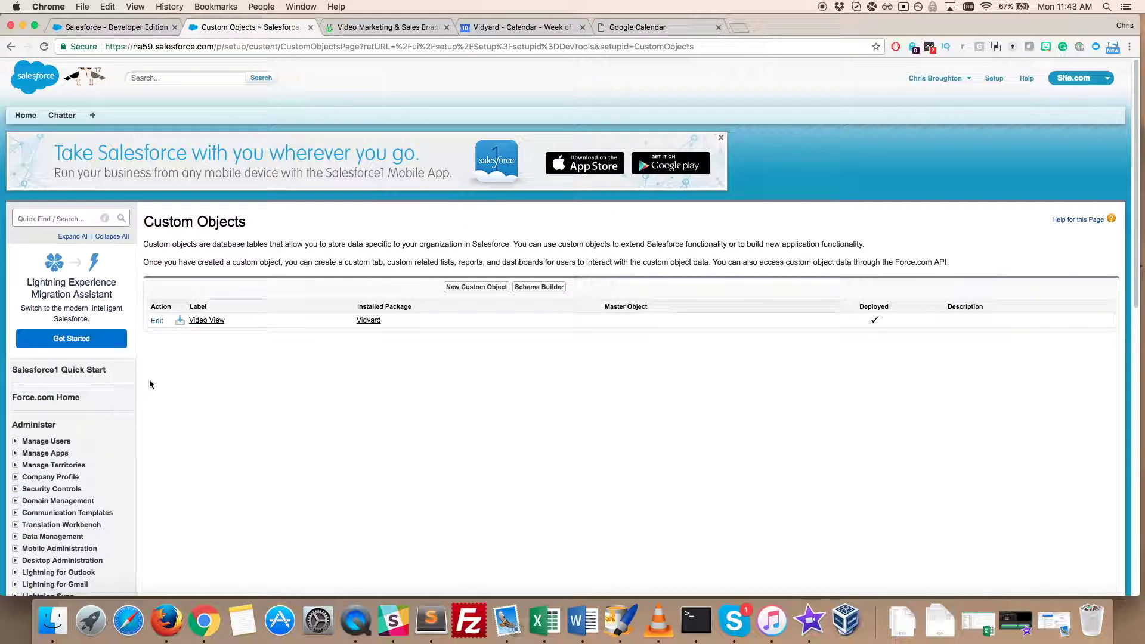
pyautogui.click(201, 324)
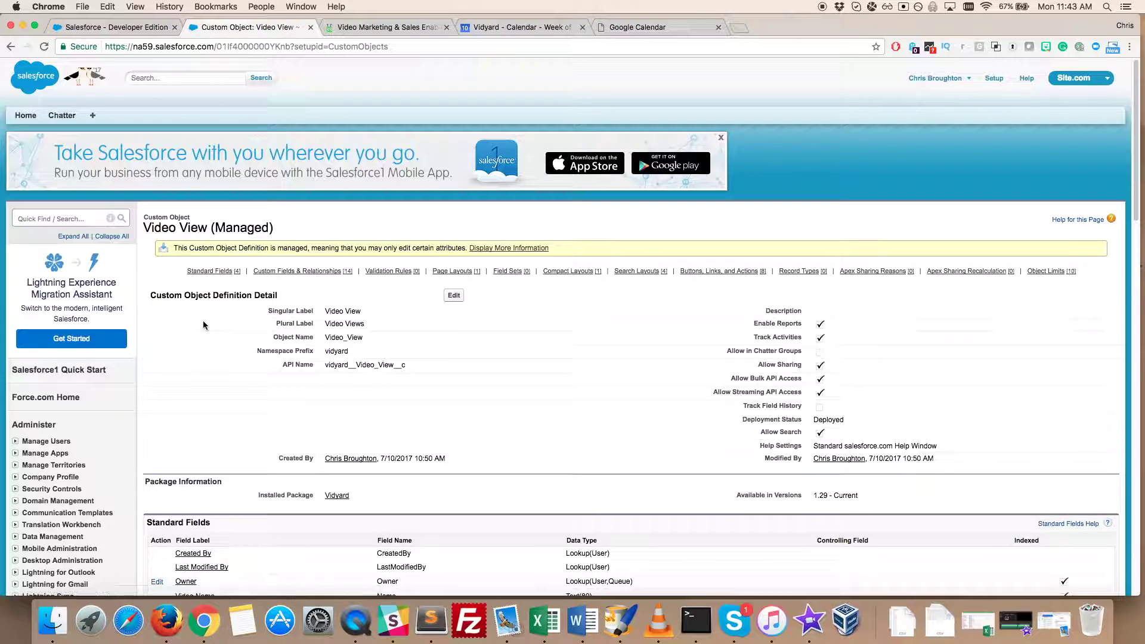
pyautogui.click(452, 273)
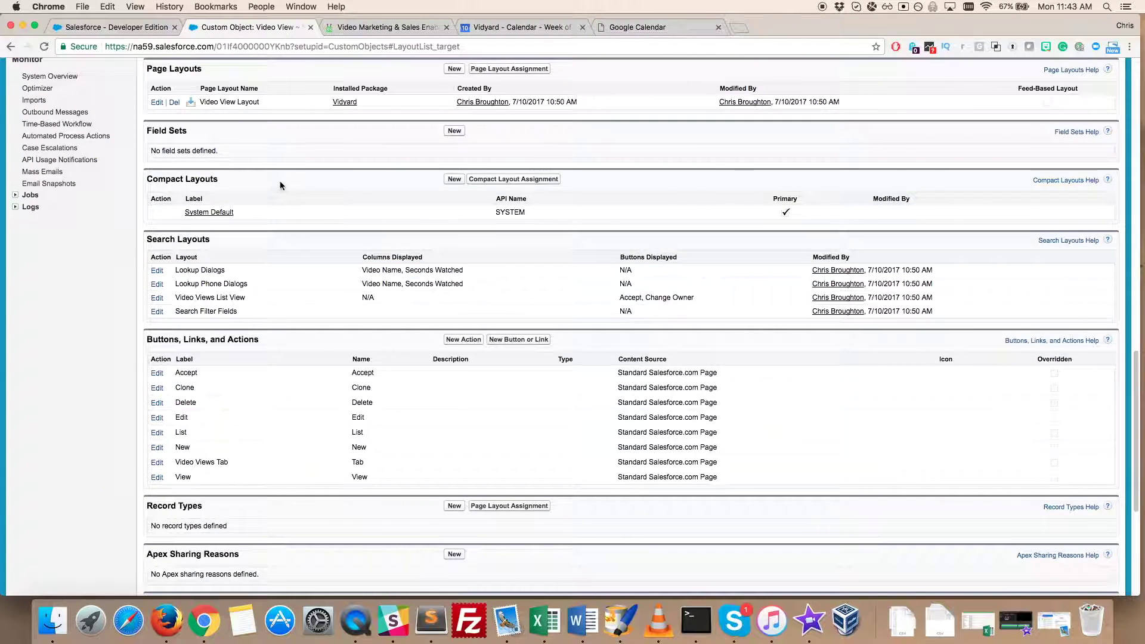
pyautogui.click(157, 102)
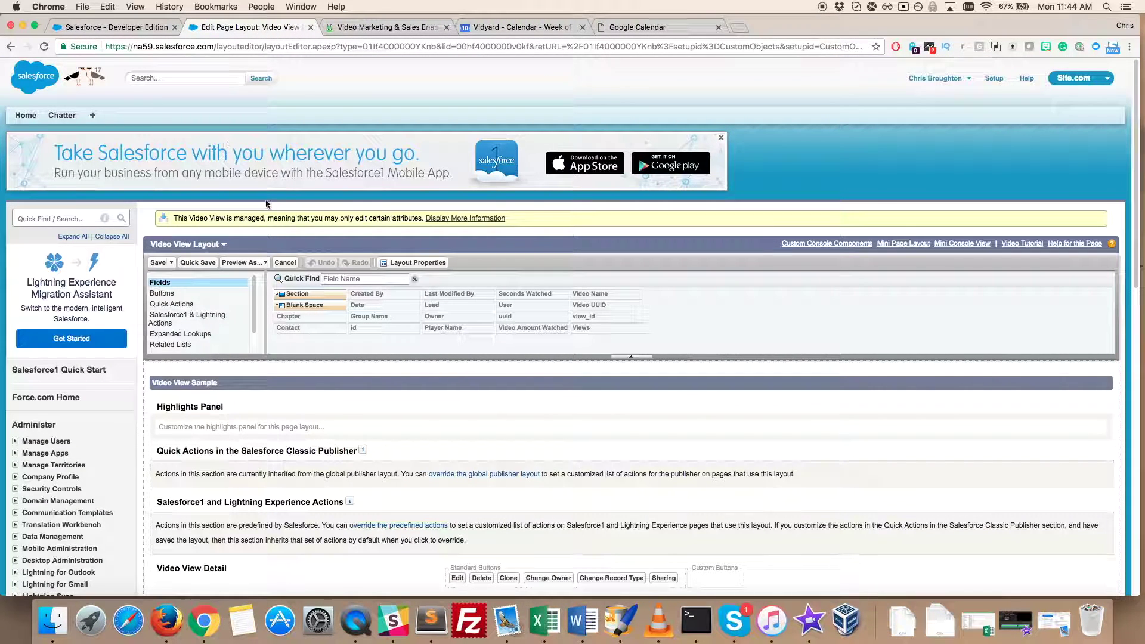
# - Resize the vyVideoPlayer Visualforce page in the Vidyard Player section to 400px wide and 225 pixels high, and save the layout
pyautogui.moveTo(256, 303); pyautogui.dragTo(251, 324)
pyautogui.click(199, 347)
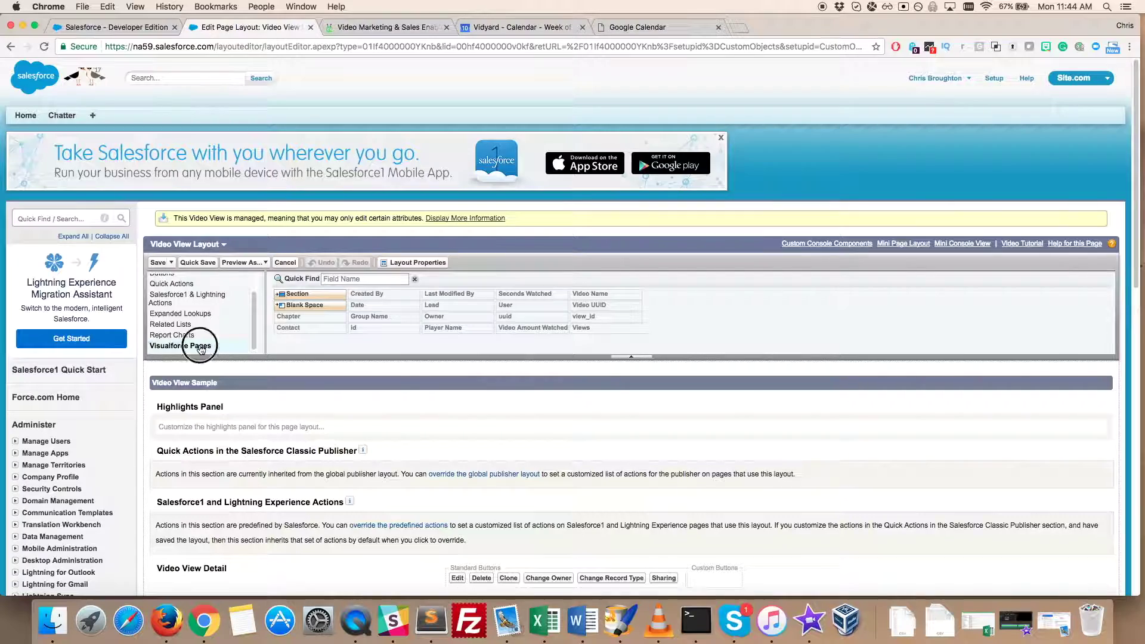
pyautogui.scroll(-5, 282, 356)
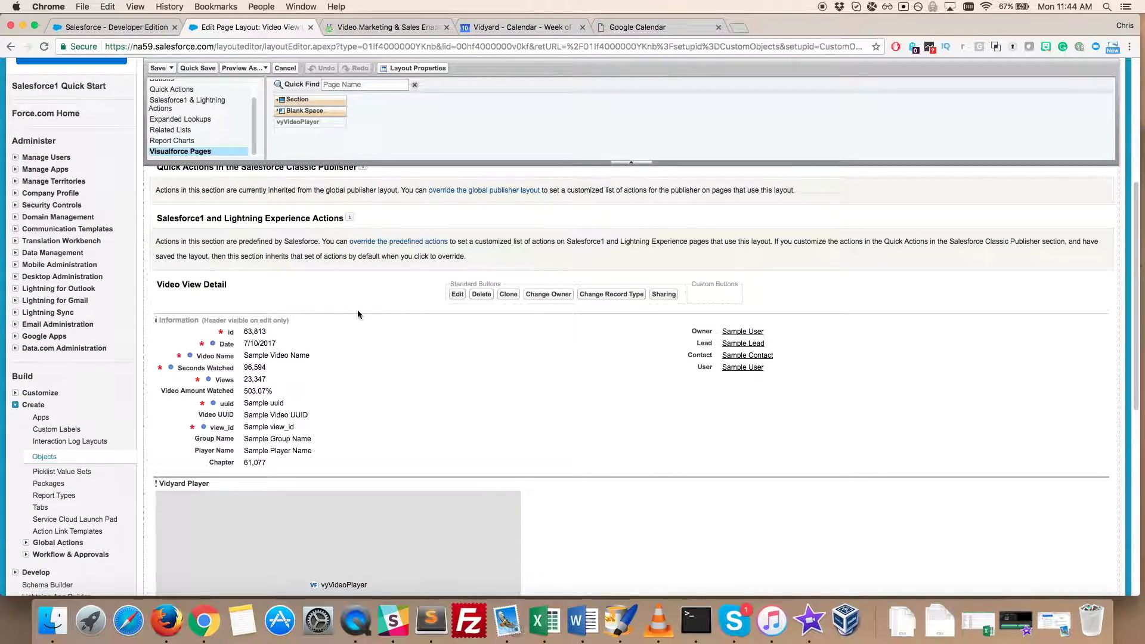
pyautogui.scroll(-3, 358, 315)
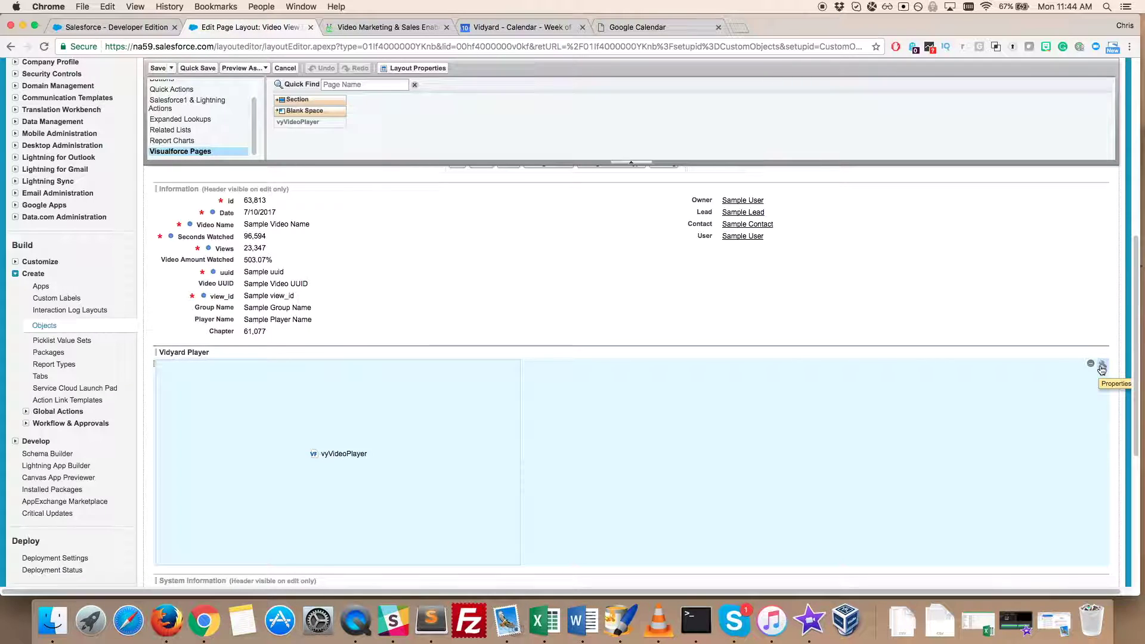
pyautogui.click(1101, 365)
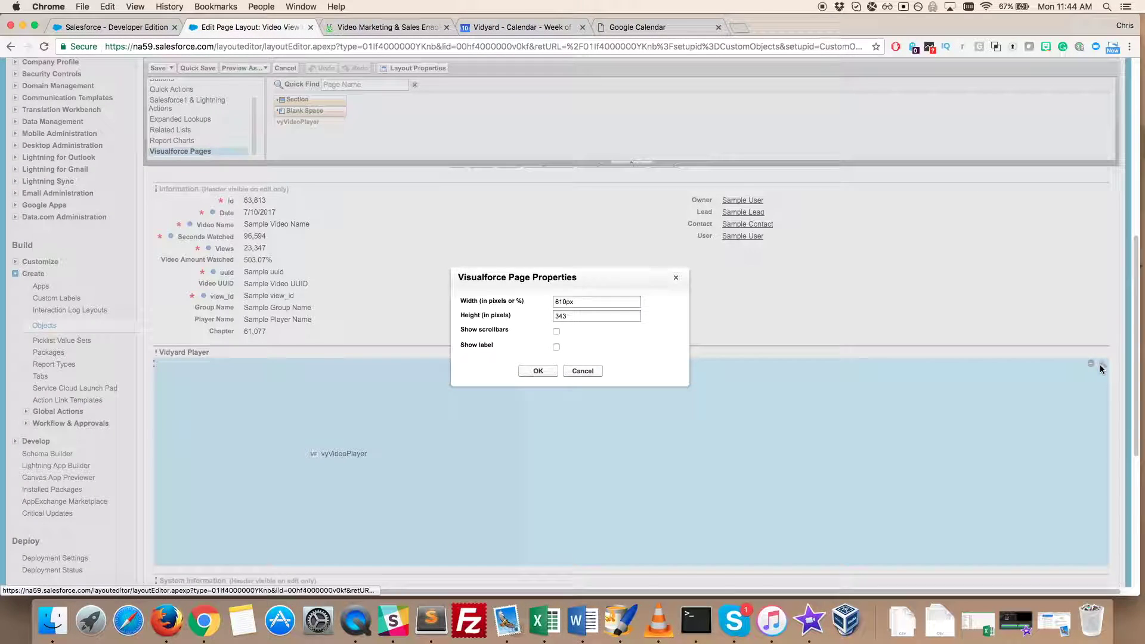
pyautogui.moveTo(567, 305); pyautogui.dragTo(544, 305)
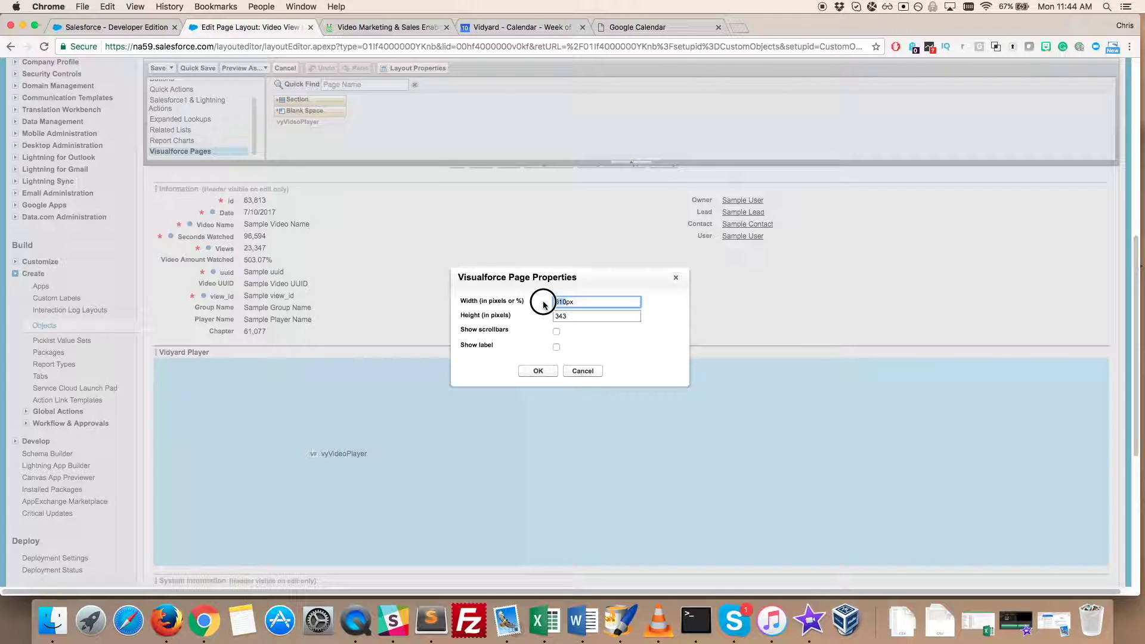
pyautogui.write('400')
pyautogui.click(553, 315)
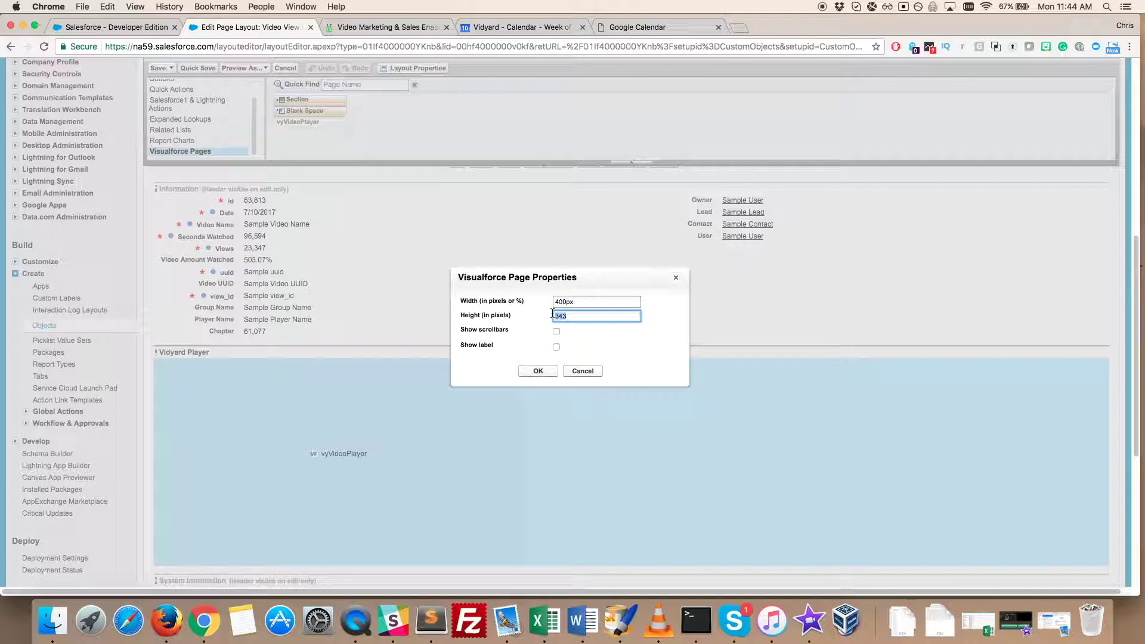
pyautogui.write('225')
pyautogui.click(540, 371)
pyautogui.scroll(10, 544, 371)
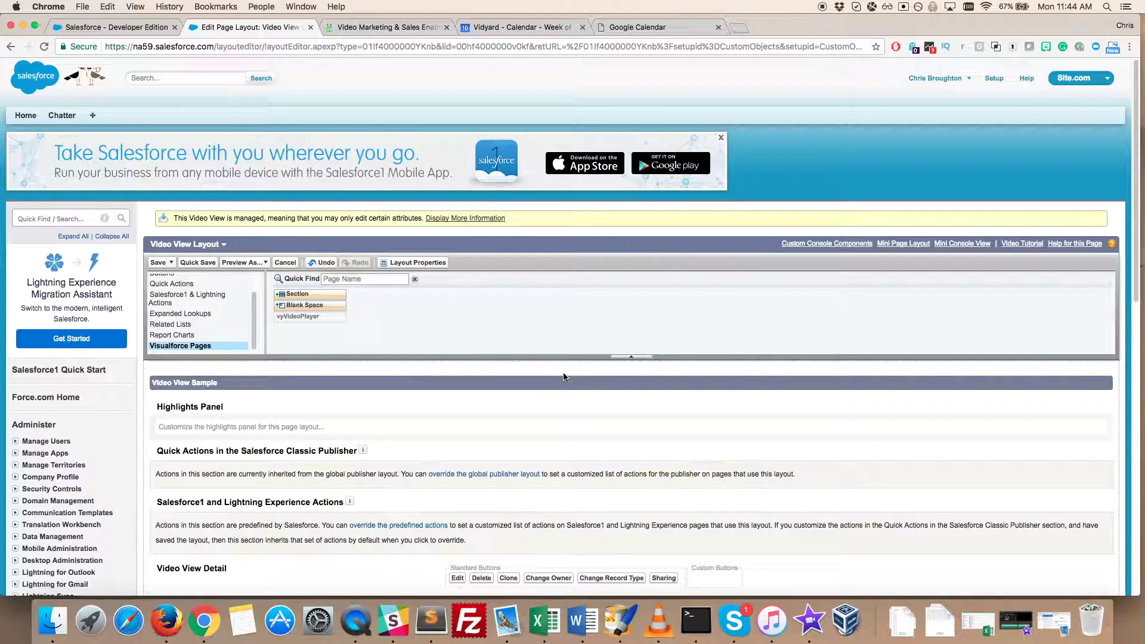
pyautogui.click(159, 263)
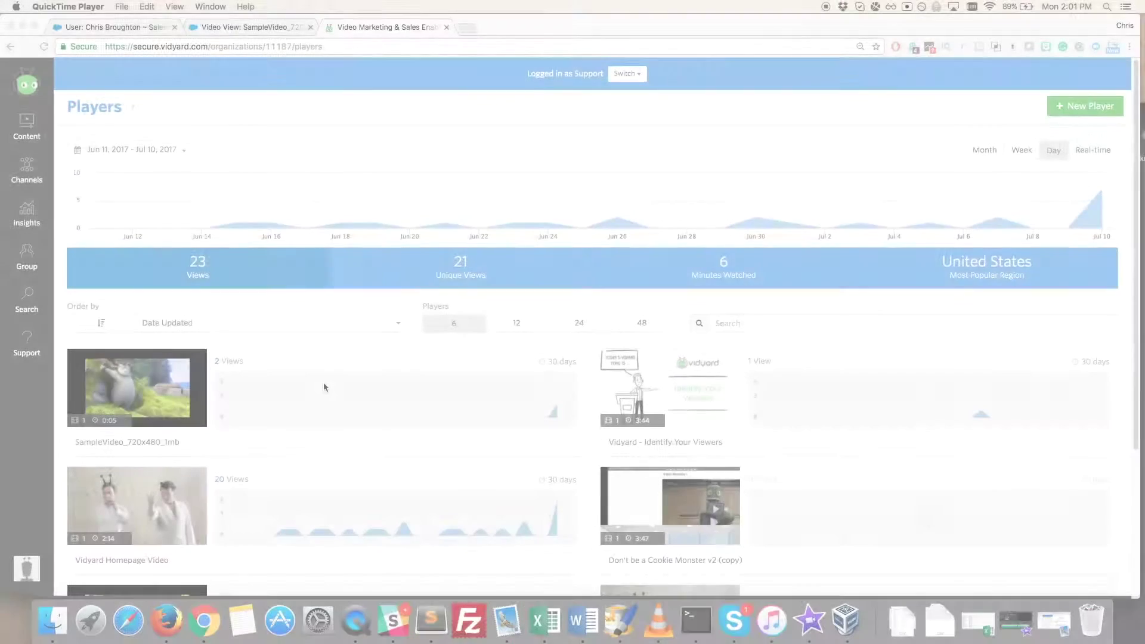
# - Copy the sharing page URL of the SampleVideo_720x480_1mb player in Vidyard
pyautogui.moveTo(323, 381)
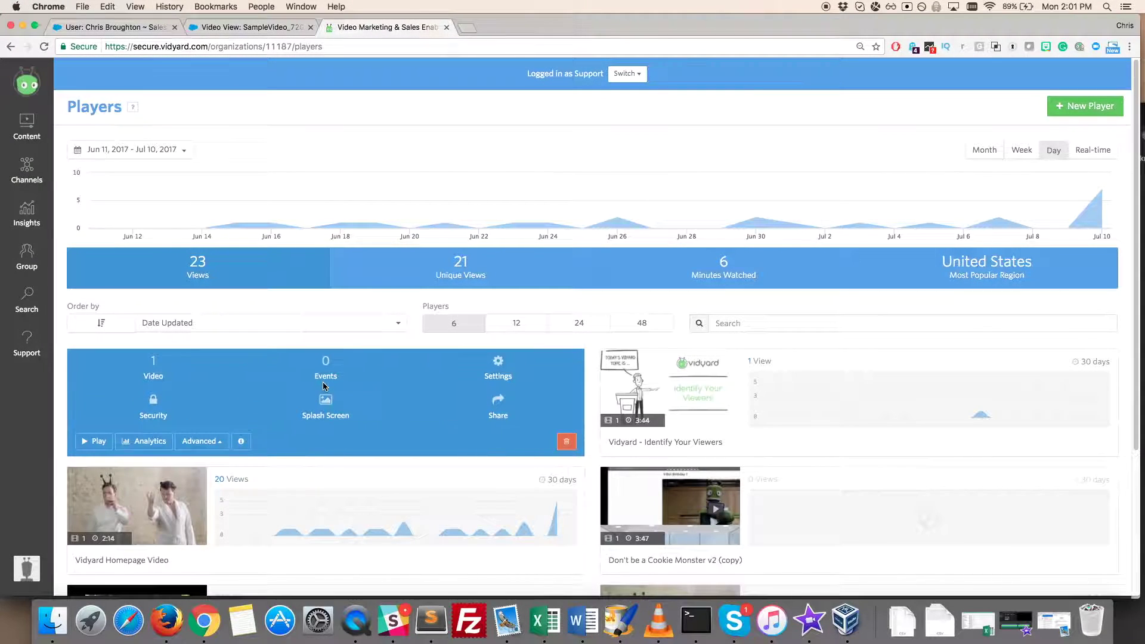
pyautogui.click(494, 415)
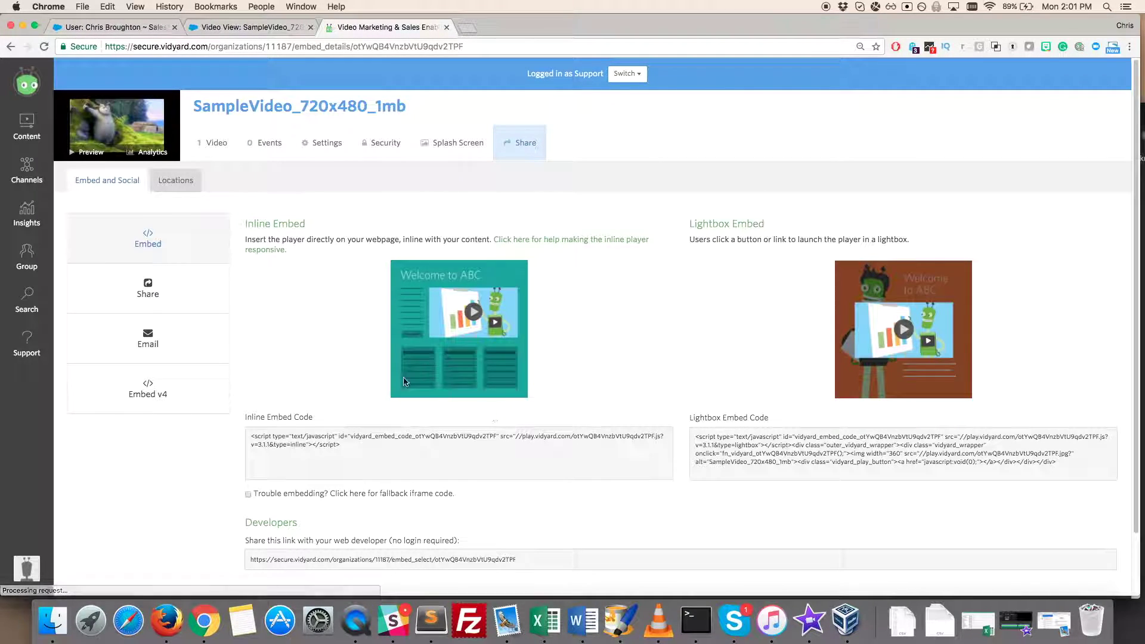
pyautogui.click(169, 298)
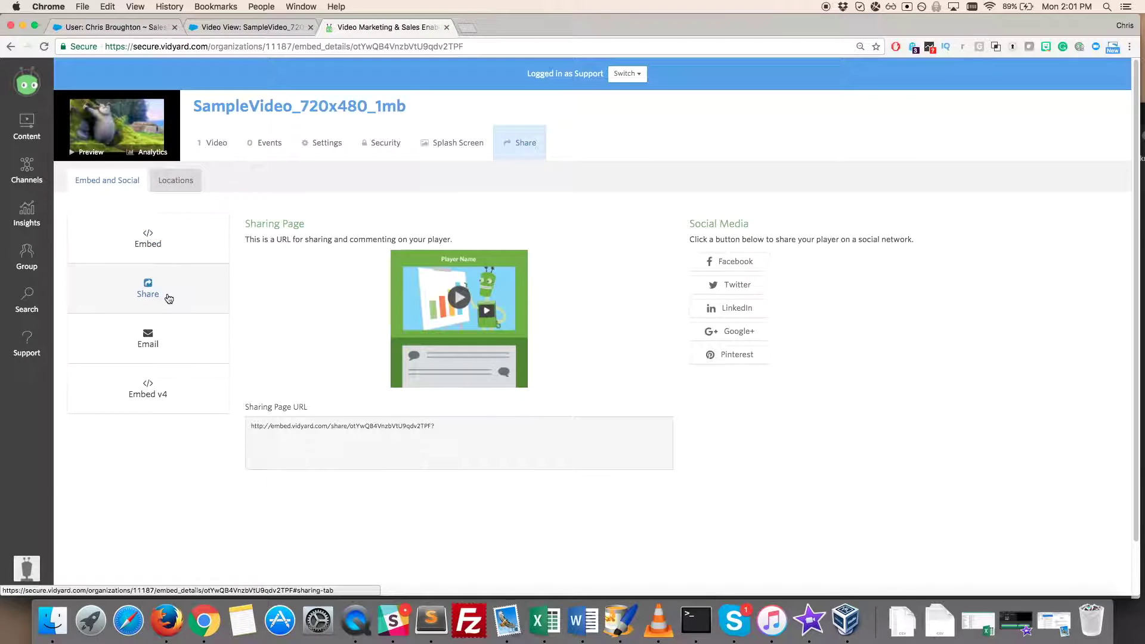
pyautogui.click(310, 434)
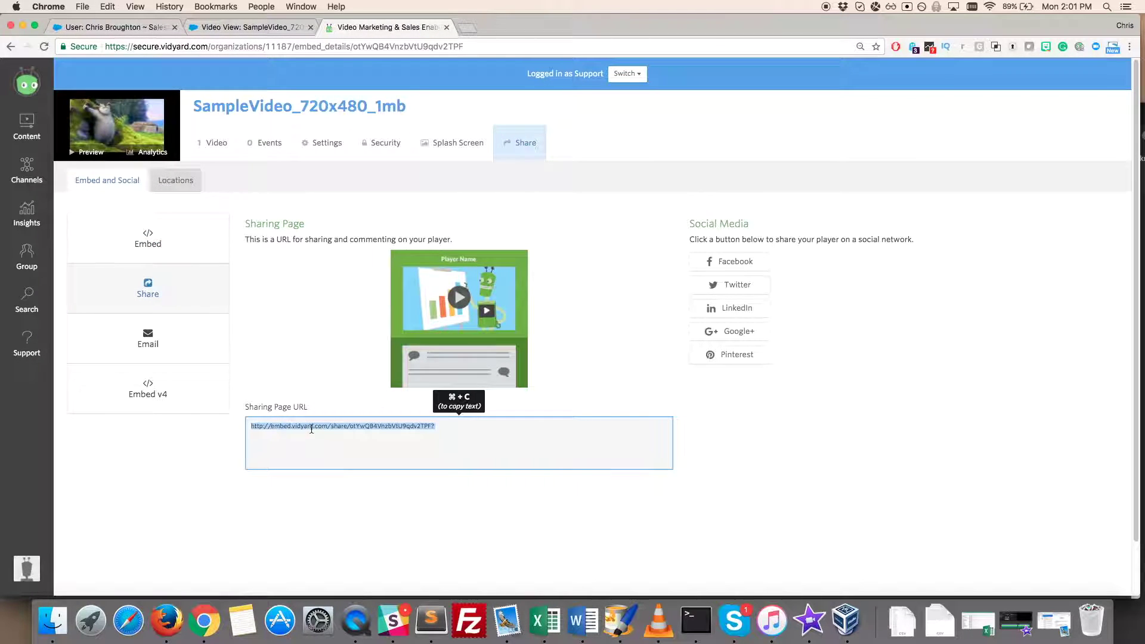
pyautogui.rightClick(311, 429)
pyautogui.click(337, 452)
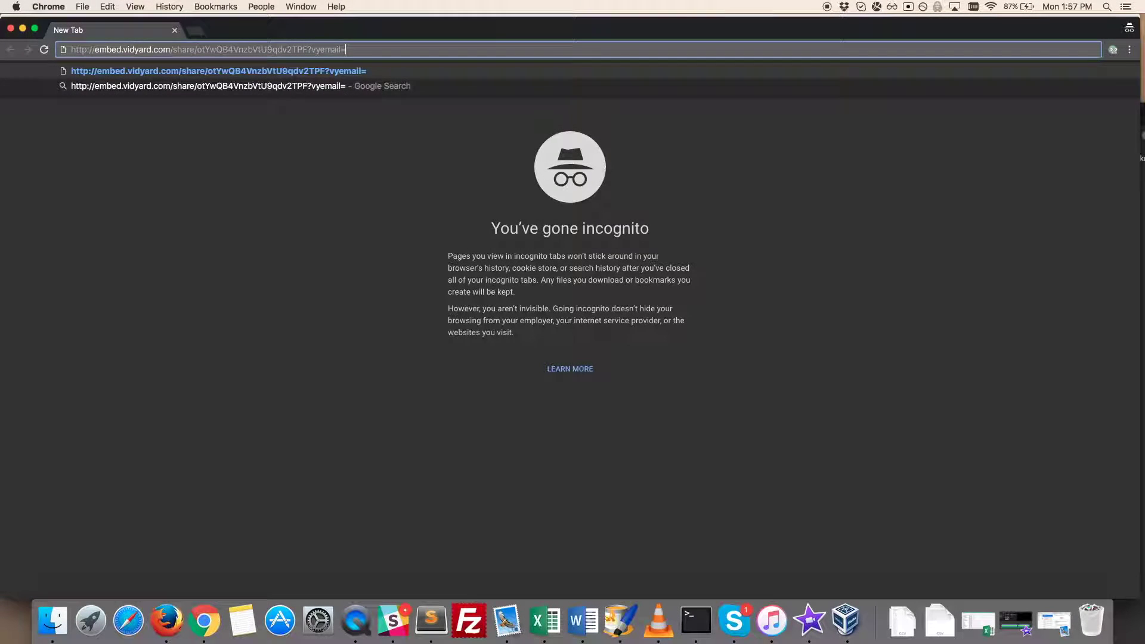
# - Load the copied sharing page URL with the test viewer's email as the vyemail value, and play the SampleVideo_720x480_1mb video
pyautogui.write('test@co')
pyautogui.write('mpany')
pyautogui.write('.com')
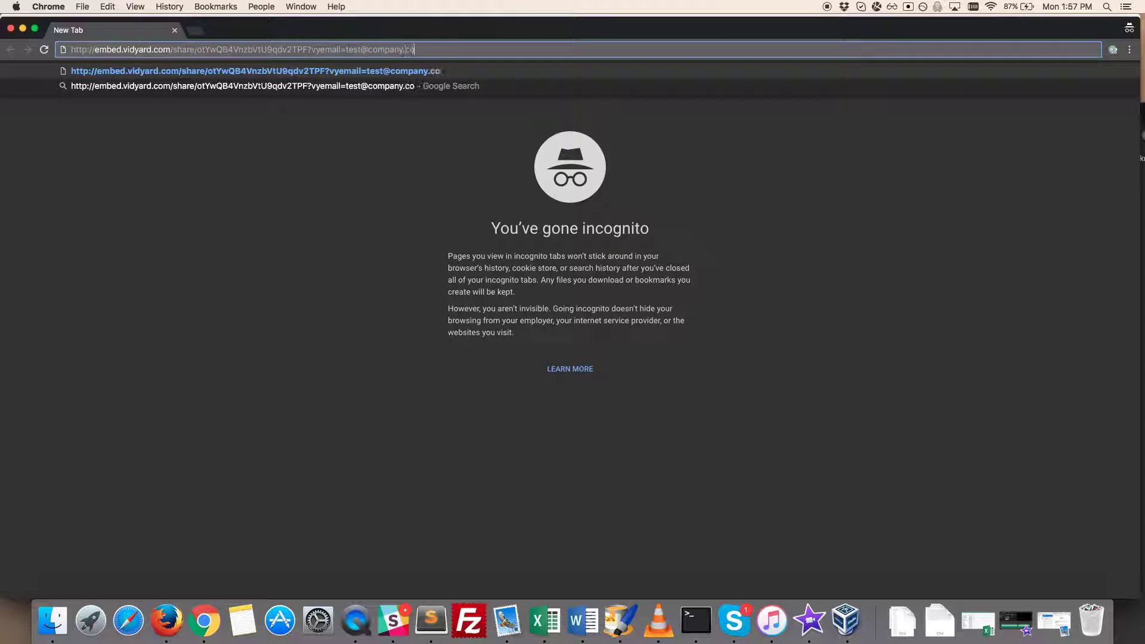
pyautogui.press('Return')
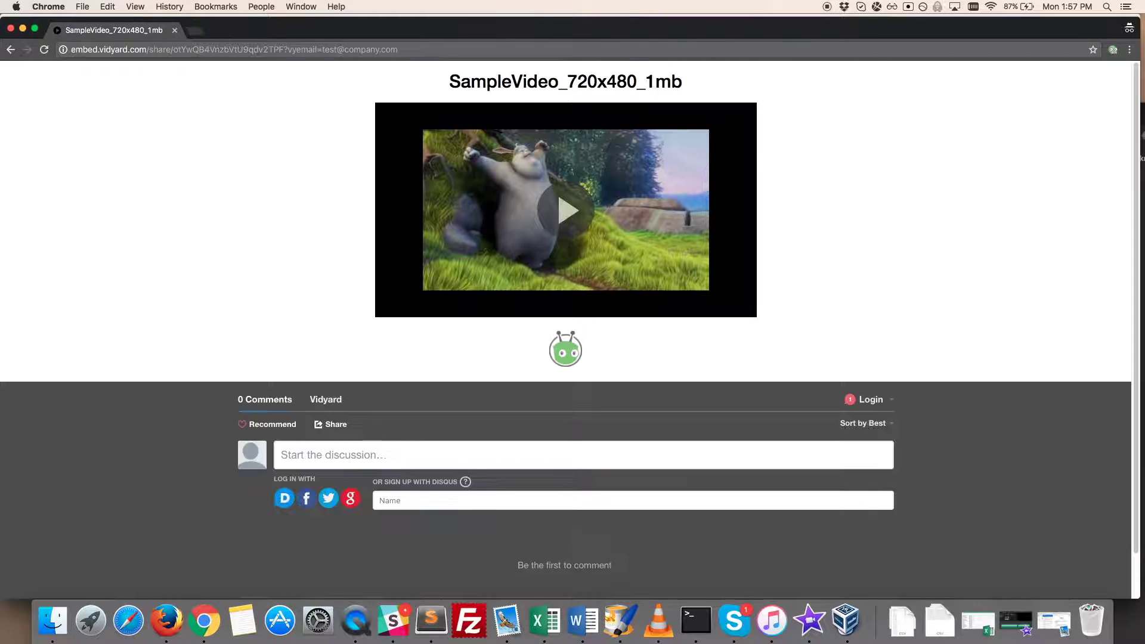
pyautogui.click(575, 216)
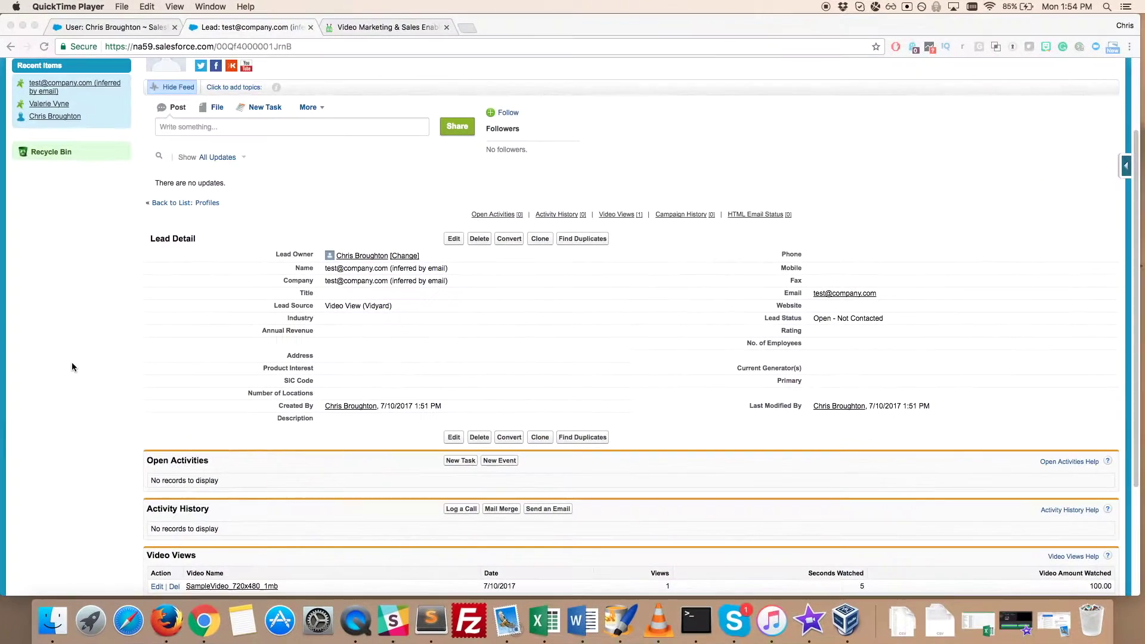
# - Open the SampleVideo_720x480_1mb record from the Video Views related list of the test viewer's lead in Salesforce
pyautogui.scroll(-5, 72, 366)
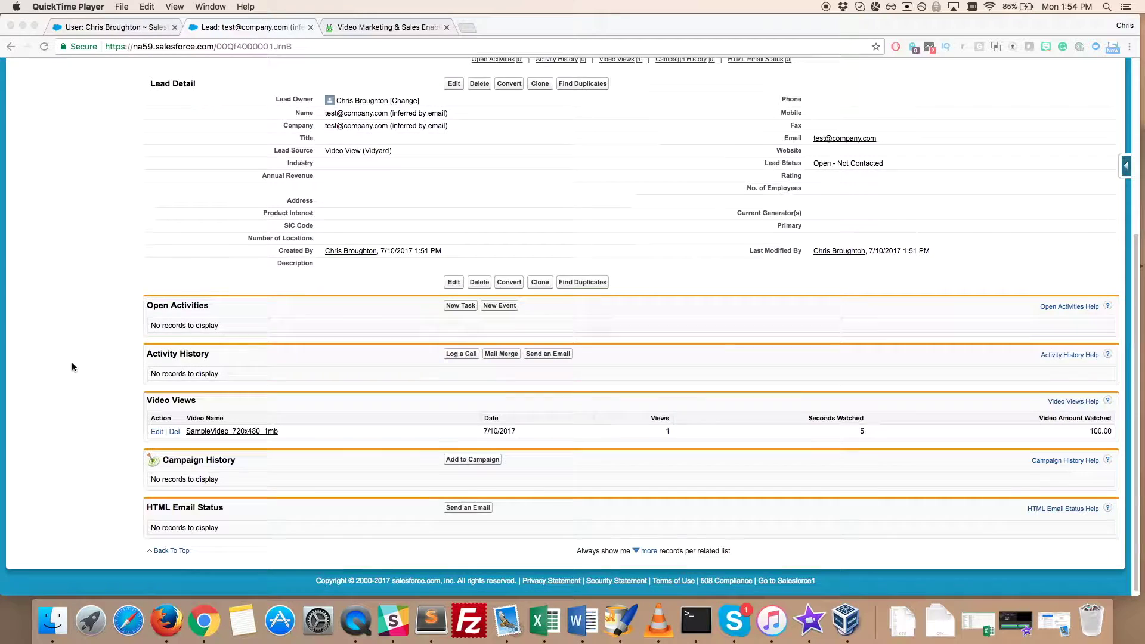
pyautogui.click(236, 434)
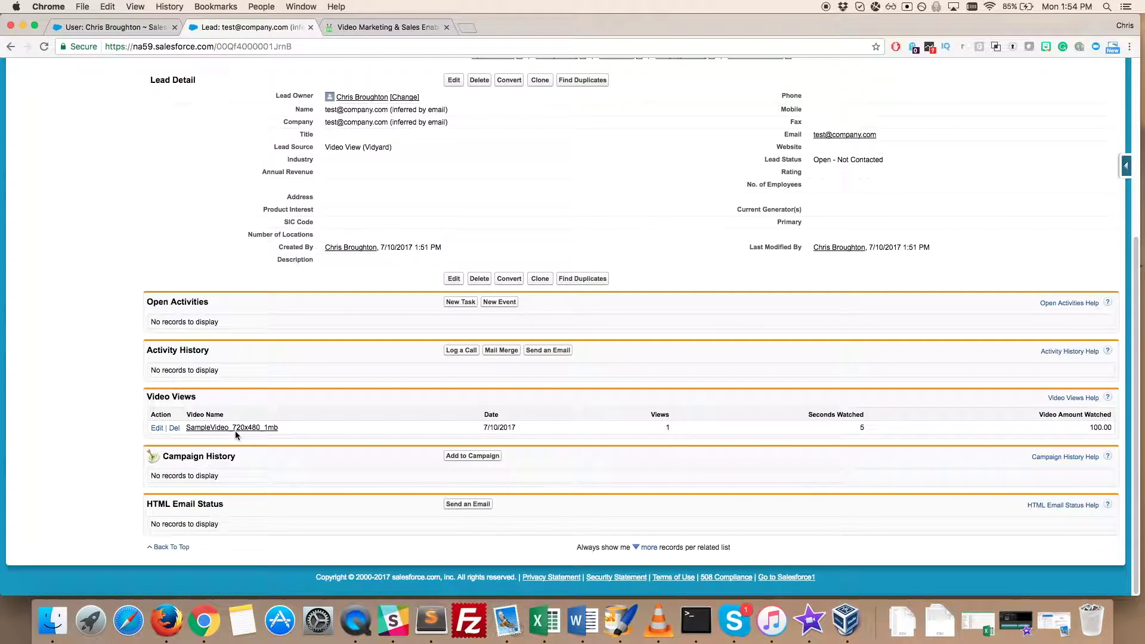
pyautogui.click(234, 431)
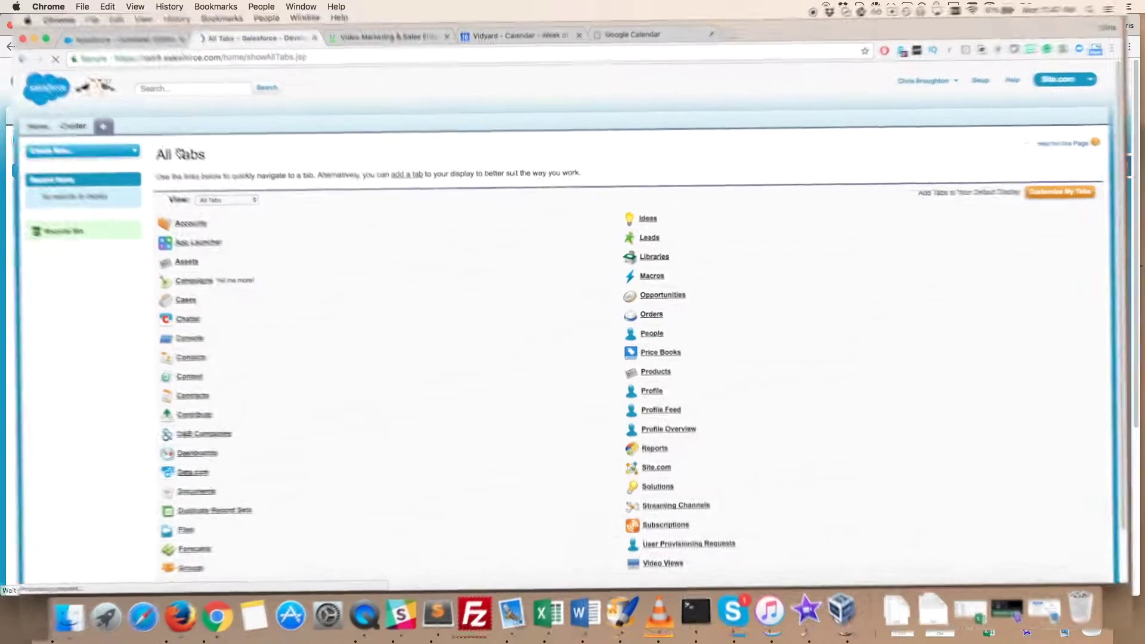
# - Open Video Views from the All Tabs list in Salesforce
pyautogui.scroll(-2, 506, 301)
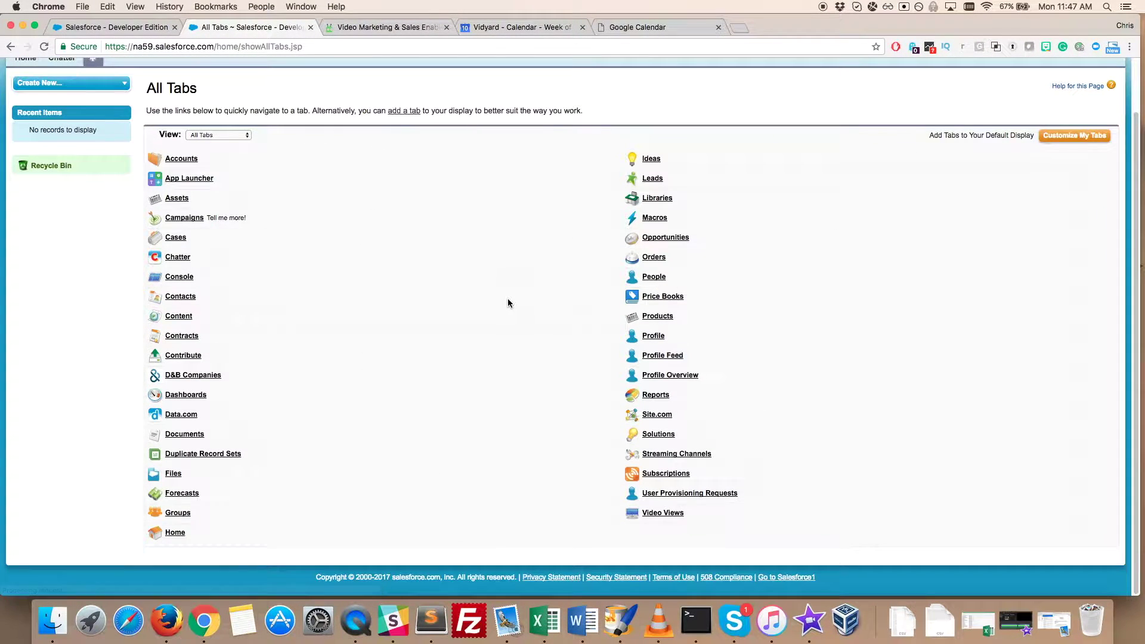
pyautogui.click(676, 517)
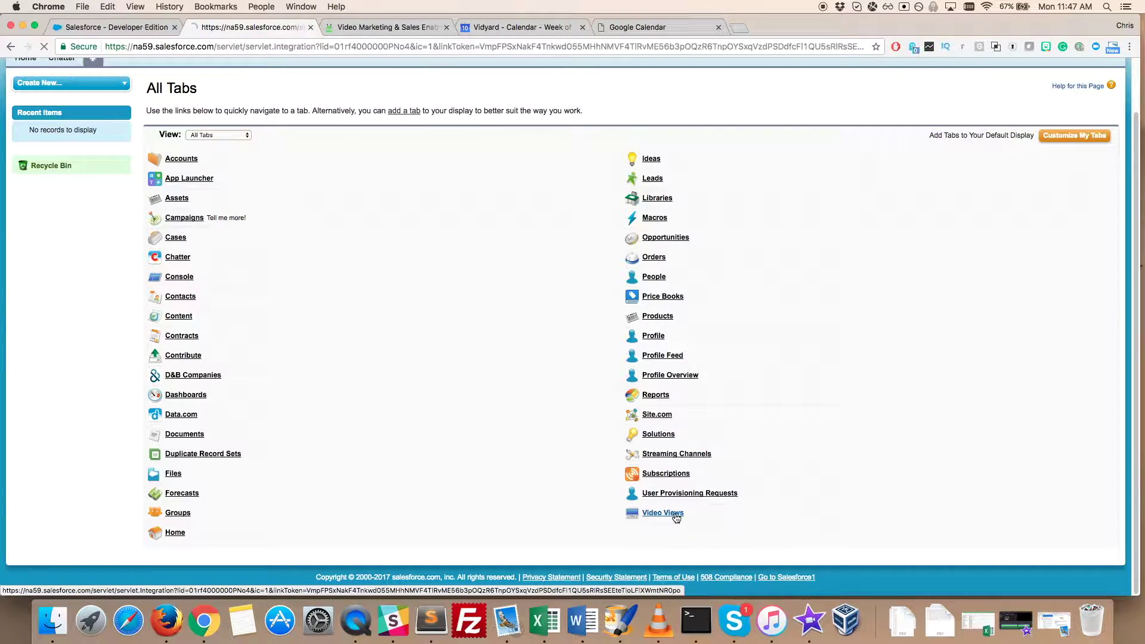